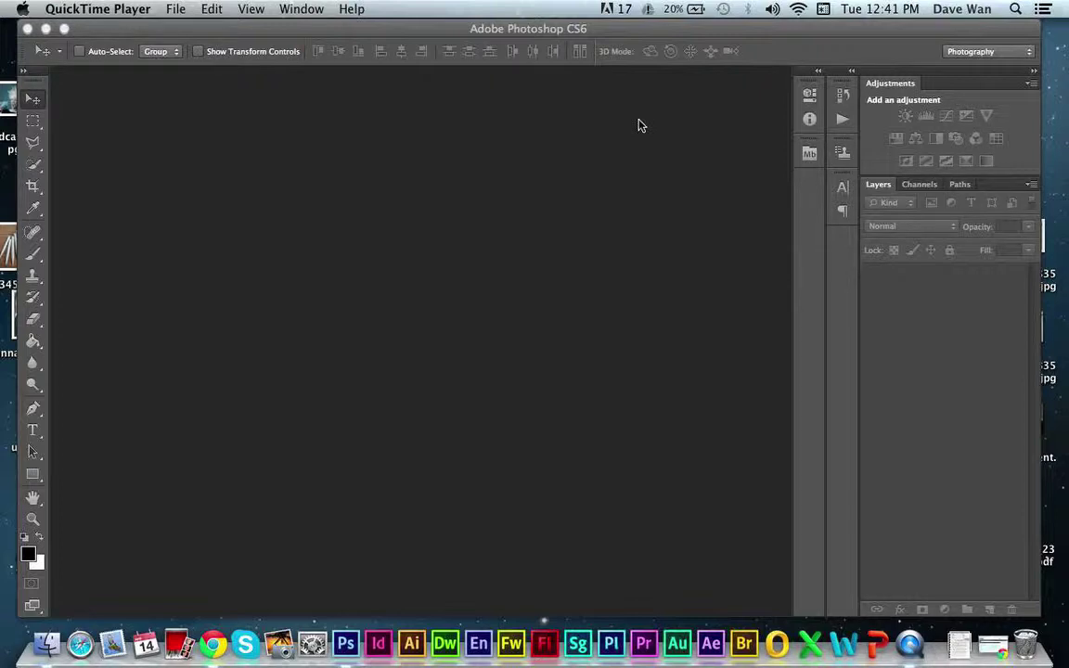
# Switch to Photoshop and set up a new document with the Photo preset at the Portrait, 5 x 7 size
pyautogui.click(444, 28)
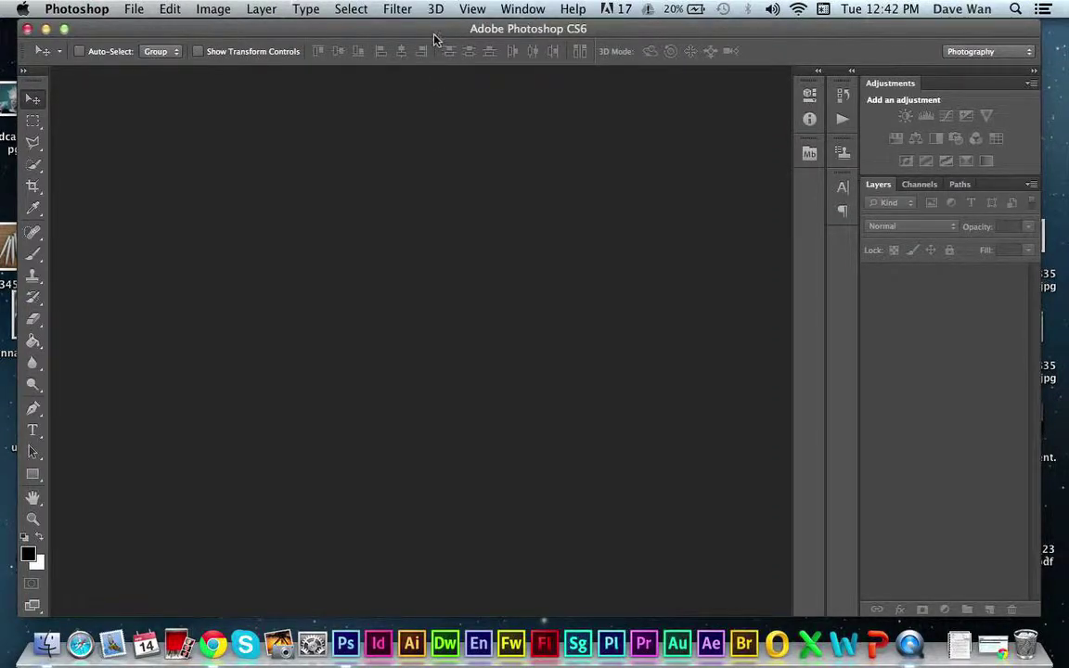
pyautogui.moveTo(433, 38)
pyautogui.mouseDown()
pyautogui.moveTo(444, 70)
pyautogui.moveTo(434, 47)
pyautogui.moveTo(449, 41)
pyautogui.mouseUp()
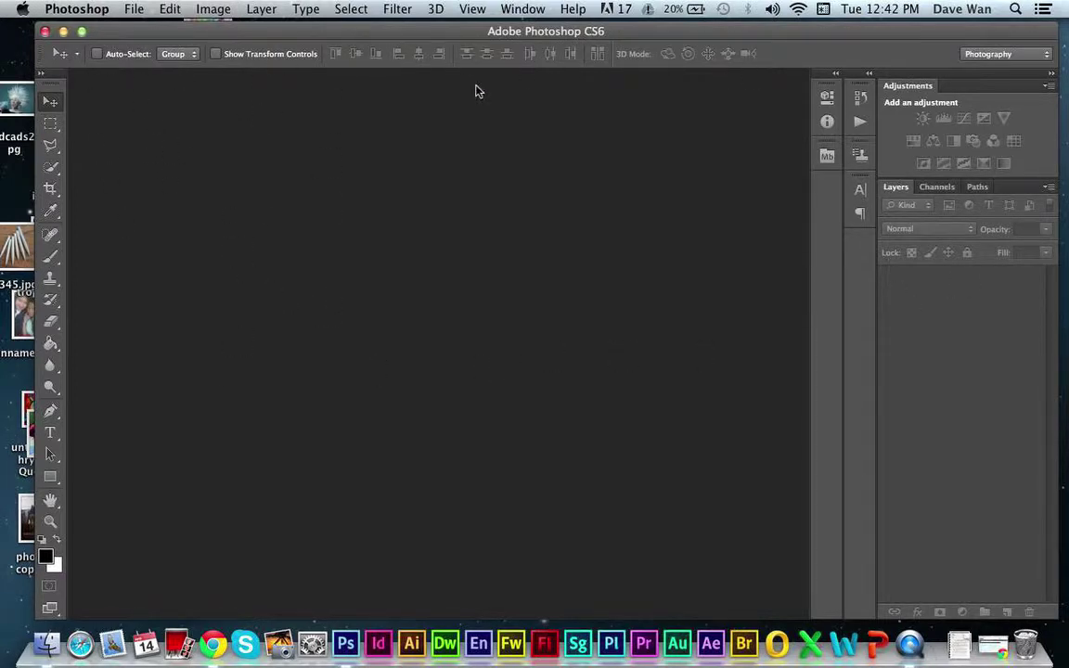
pyautogui.click(132, 9)
pyautogui.click(147, 30)
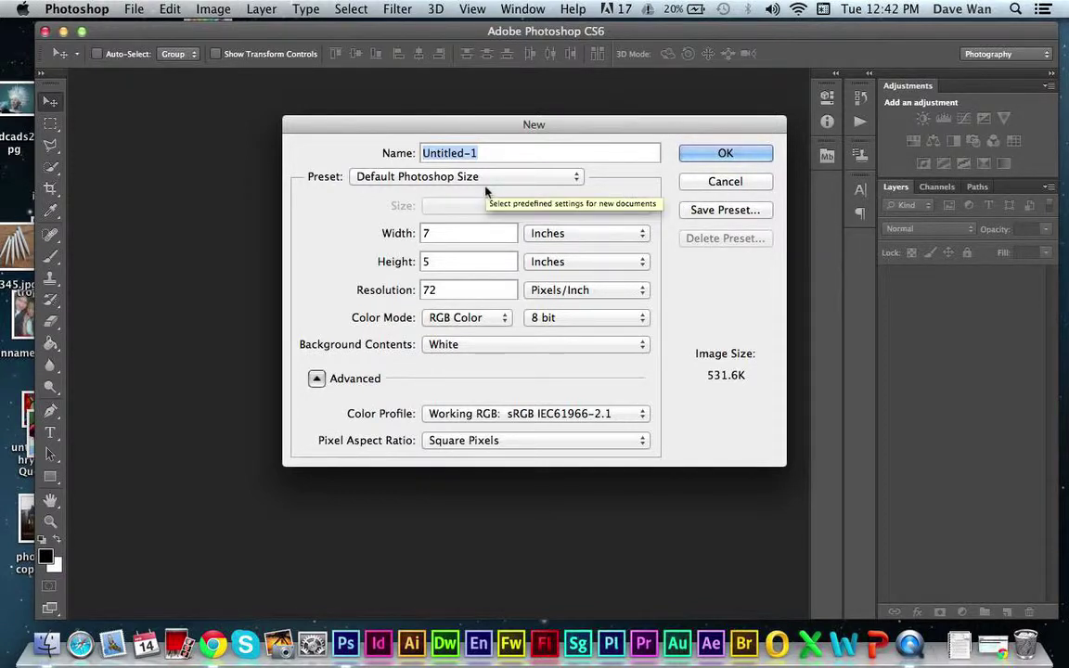
pyautogui.click(483, 179)
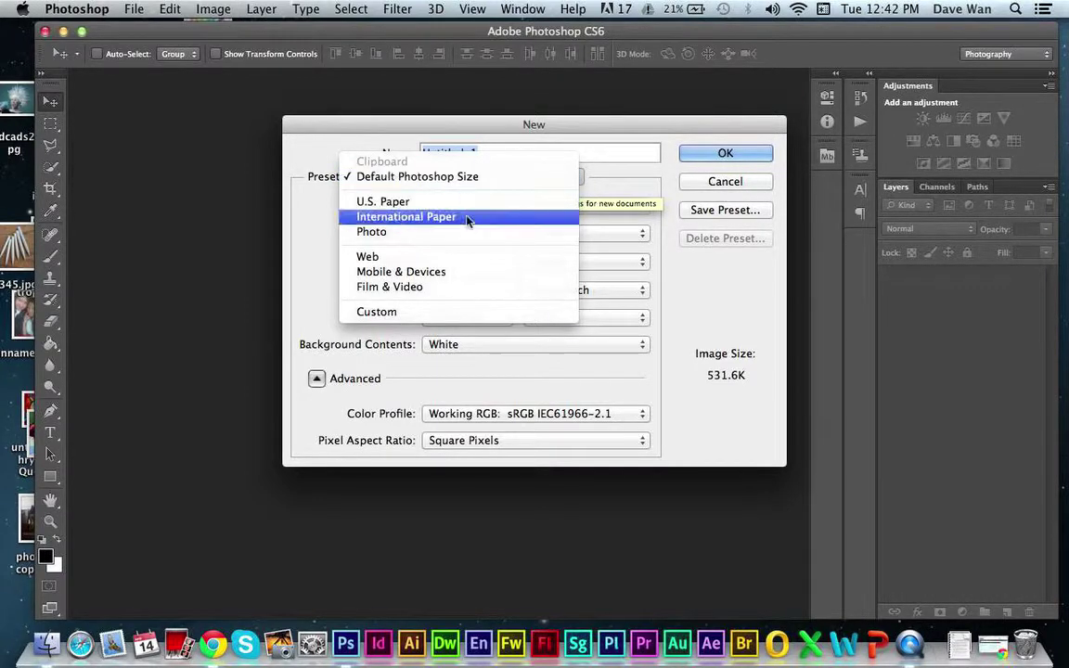
pyautogui.click(470, 240)
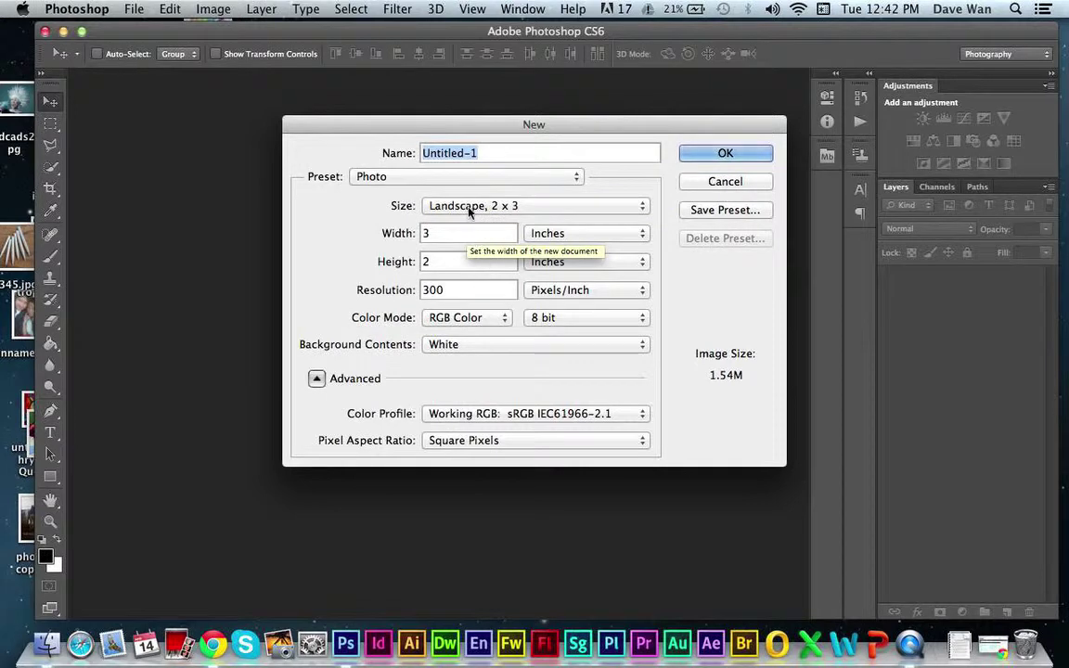
pyautogui.click(468, 207)
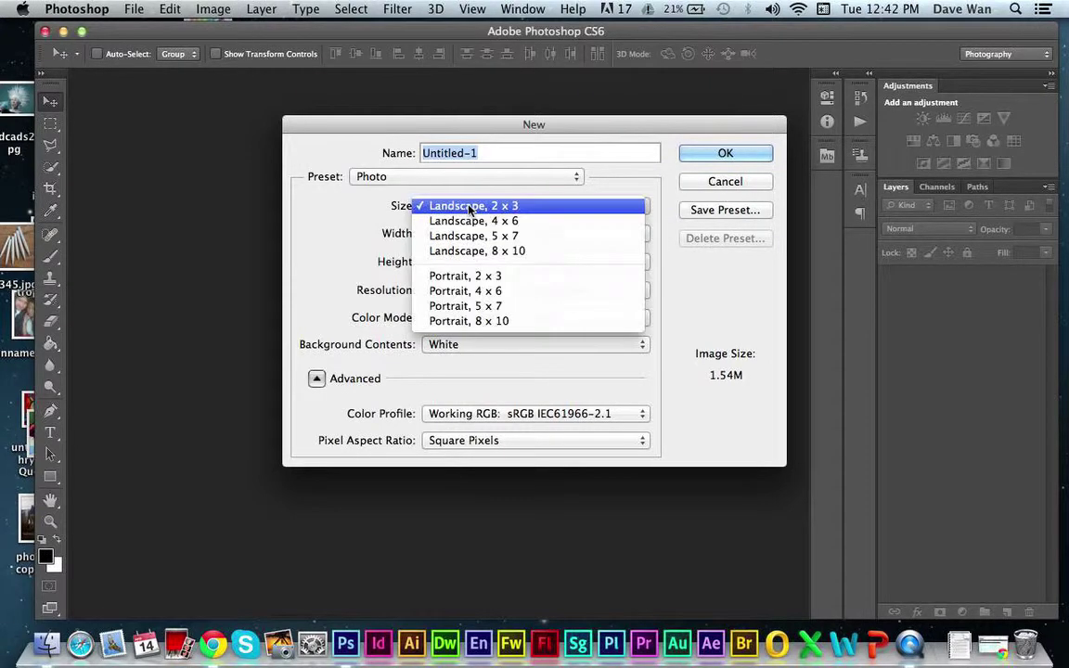
pyautogui.click(488, 311)
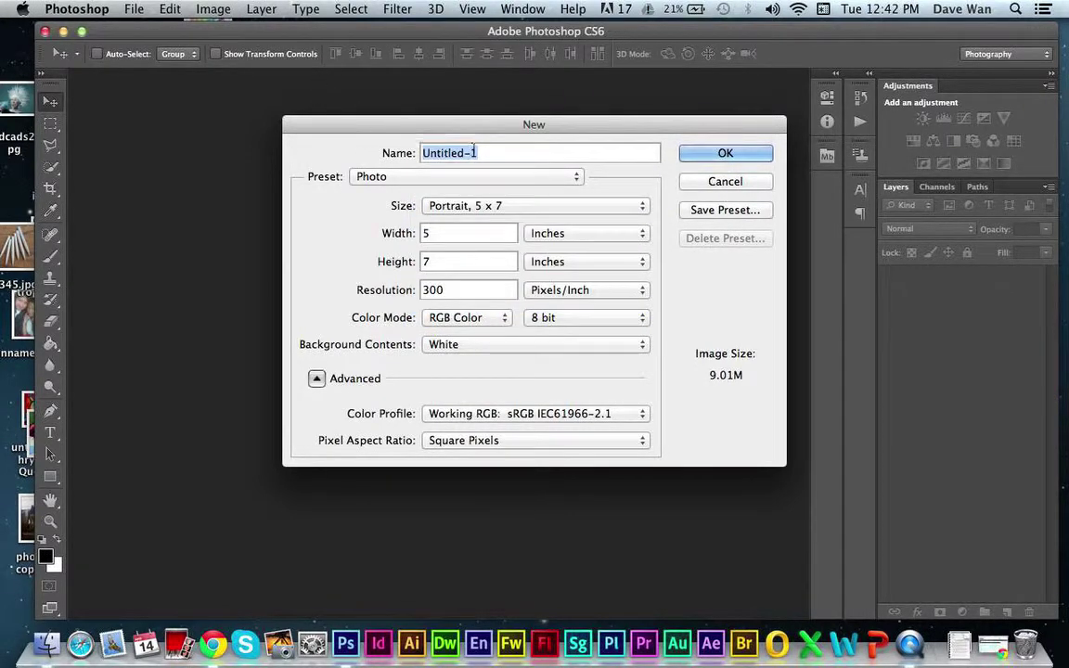
# Name the new document with the author's title and surname followed by "movie poster", and create it
pyautogui.write('Wan')
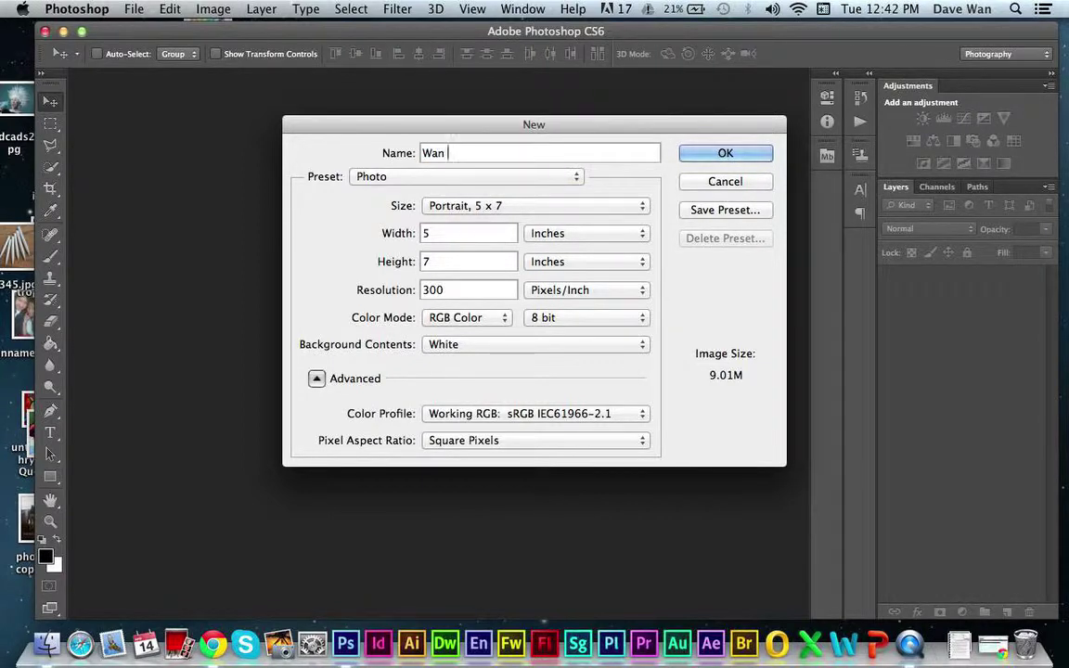
pyautogui.press('BackSpace')
pyautogui.press('BackSpace')
pyautogui.press('BackSpace')
pyautogui.write('Mr wa')
pyautogui.press('BackSpace')
pyautogui.press('BackSpace')
pyautogui.write('wan movie poster')
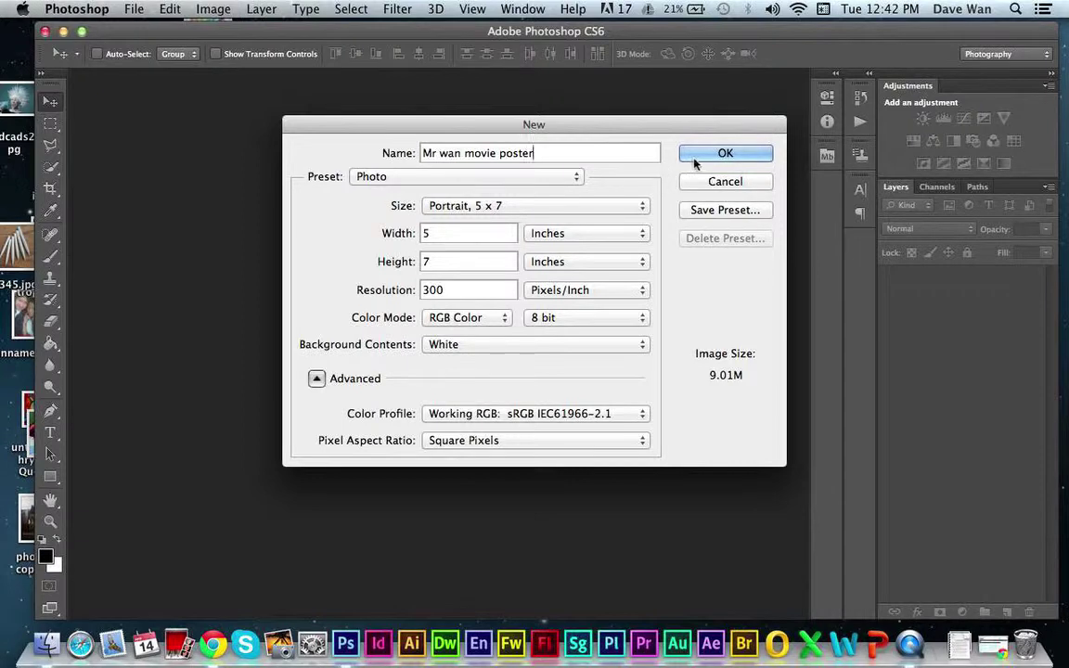
pyautogui.click(725, 154)
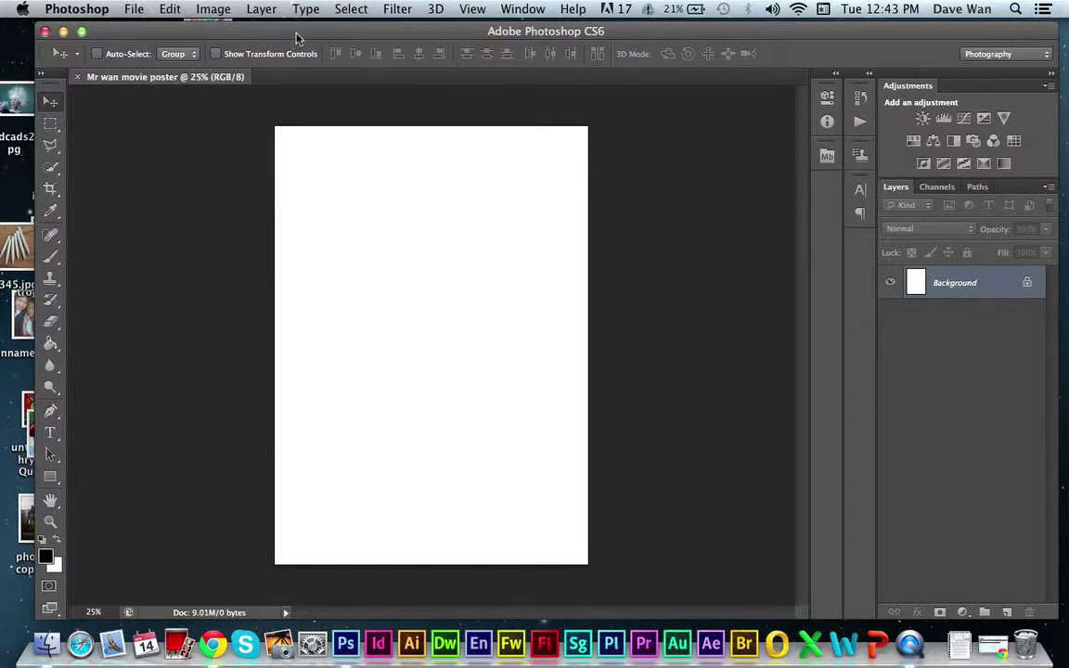
# Place the Buzz Lightyear wallpaper JPEG from the desktop's toy story folder into the blank poster document
pyautogui.moveTo(297, 37); pyautogui.dragTo(430, 298)
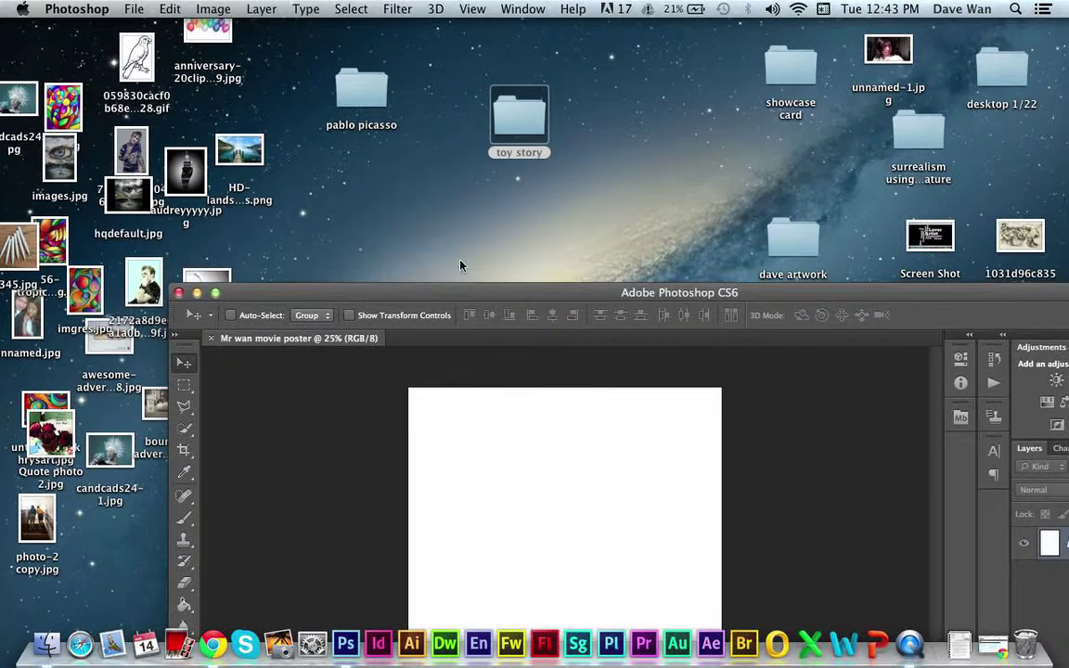
pyautogui.doubleClick(519, 113)
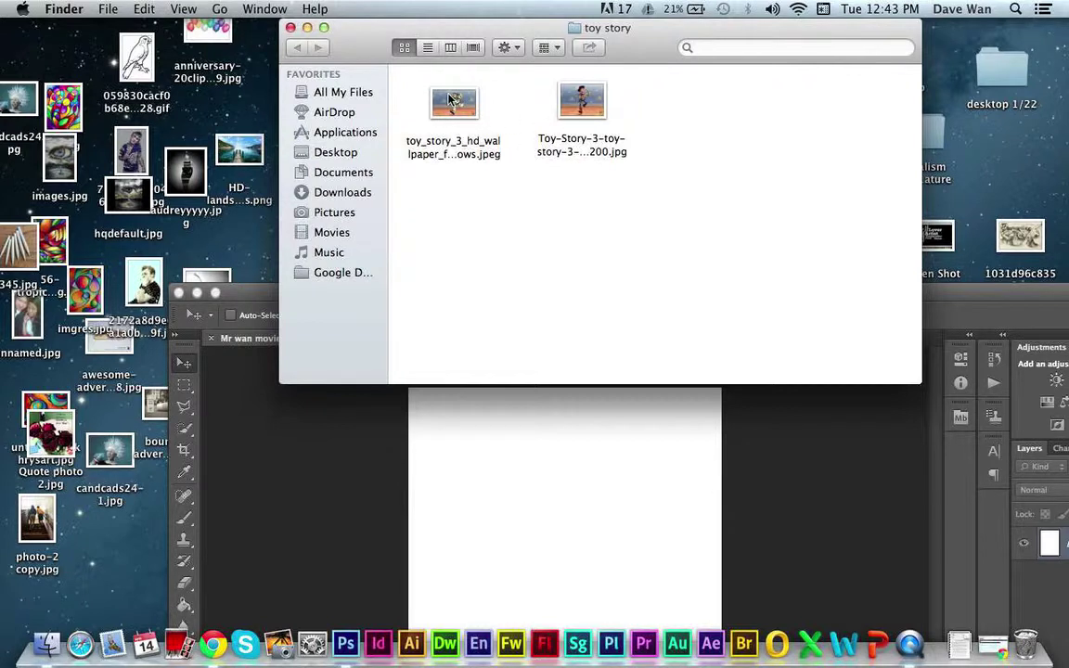
pyautogui.moveTo(446, 108)
pyautogui.mouseDown()
pyautogui.moveTo(464, 153)
pyautogui.moveTo(453, 115)
pyautogui.mouseUp()
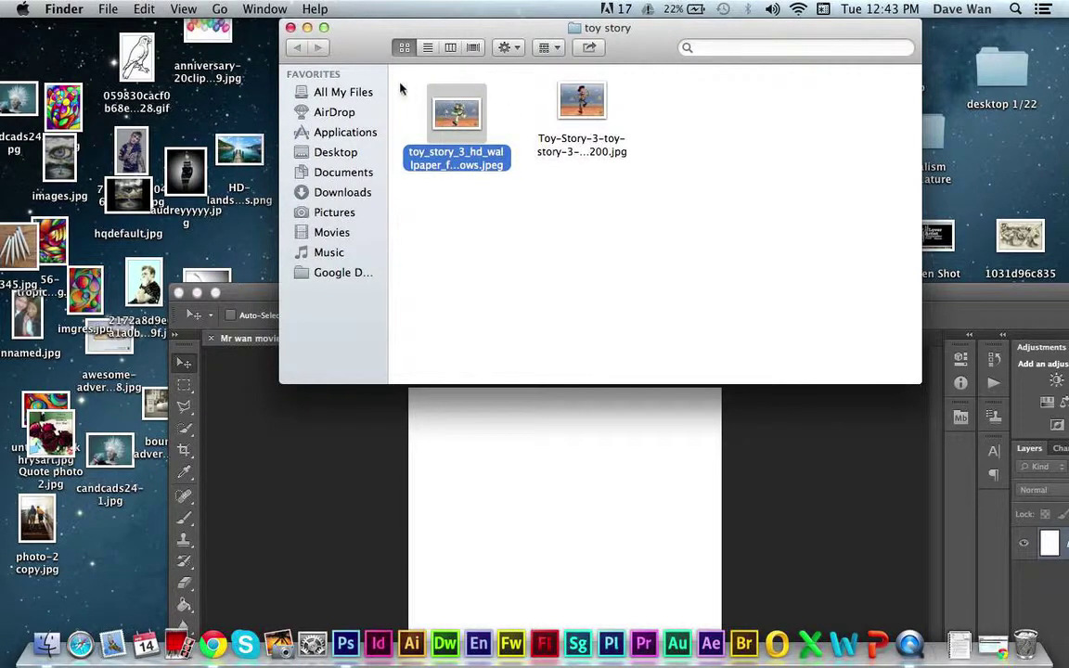
pyautogui.click(401, 88)
pyautogui.click(429, 101)
pyautogui.moveTo(458, 111); pyautogui.dragTo(613, 497)
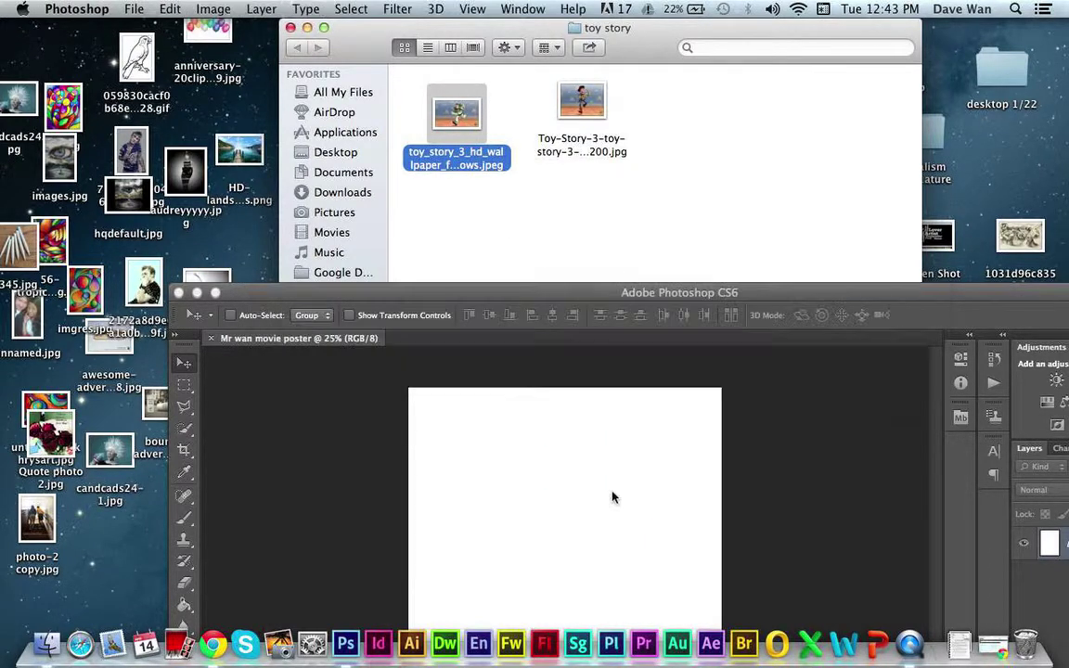
pyautogui.moveTo(355, 297); pyautogui.dragTo(211, 34)
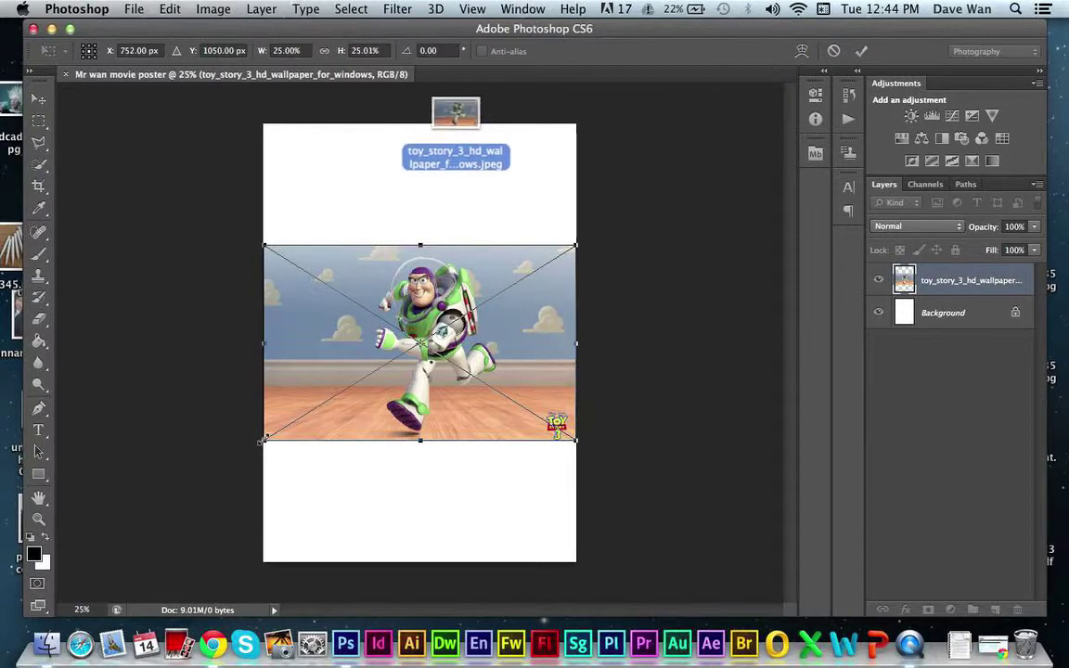
# Enlarge the placed Buzz image proportionally to about 37% and position it over the lower part of the poster
pyautogui.moveTo(262, 440); pyautogui.dragTo(172, 455)
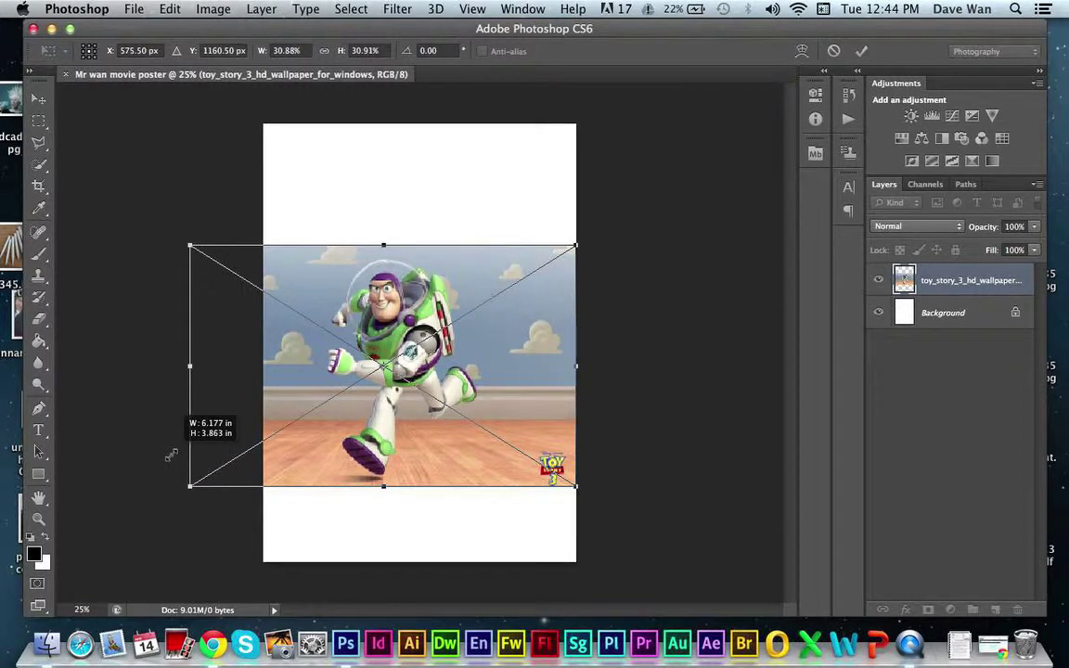
pyautogui.moveTo(172, 455); pyautogui.dragTo(169, 454)
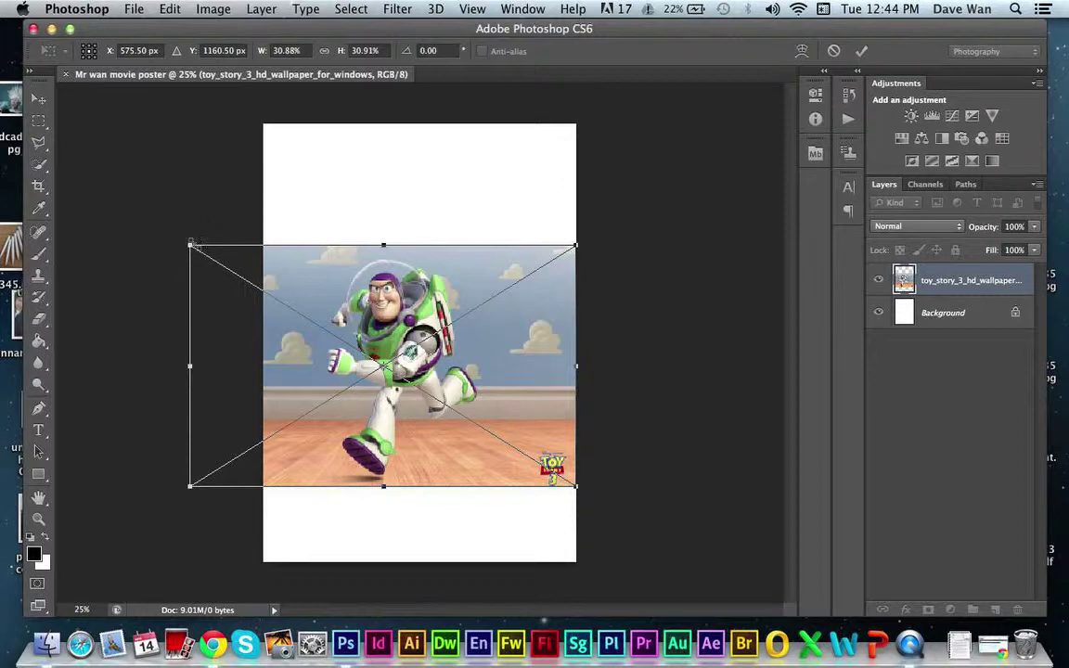
pyautogui.moveTo(191, 243); pyautogui.dragTo(133, 208)
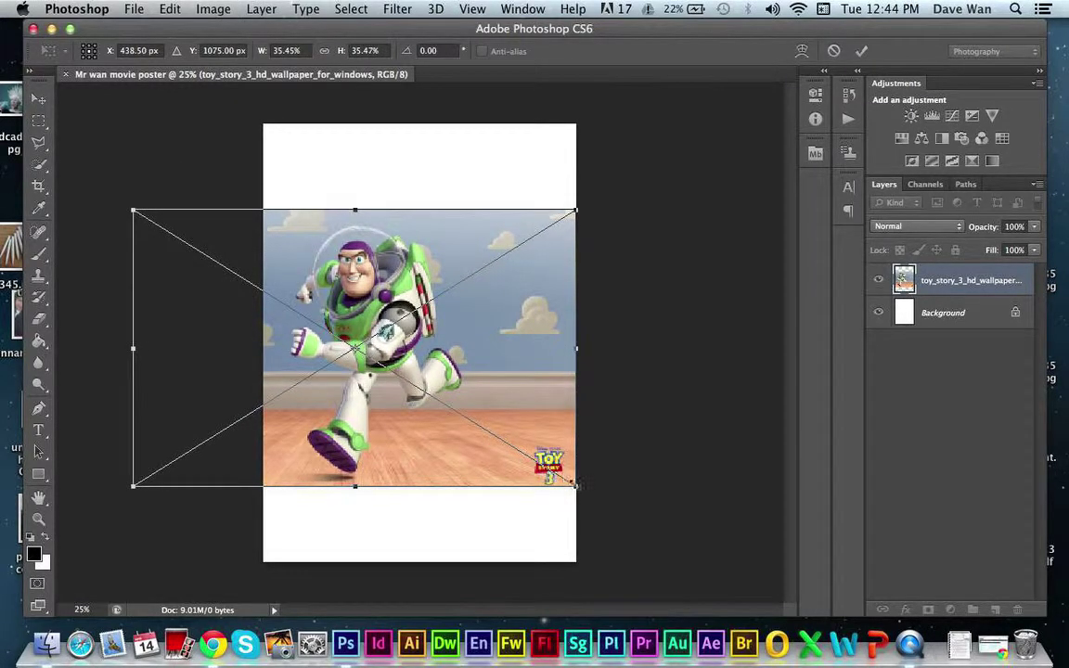
pyautogui.moveTo(576, 486); pyautogui.dragTo(598, 499)
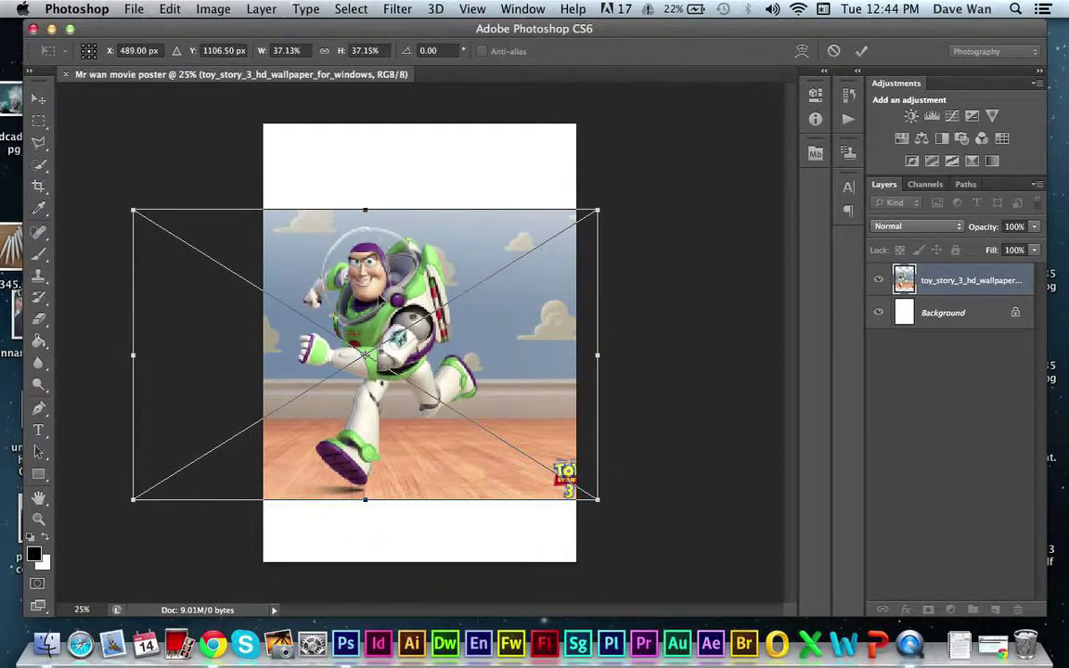
pyautogui.moveTo(381, 299); pyautogui.dragTo(347, 328)
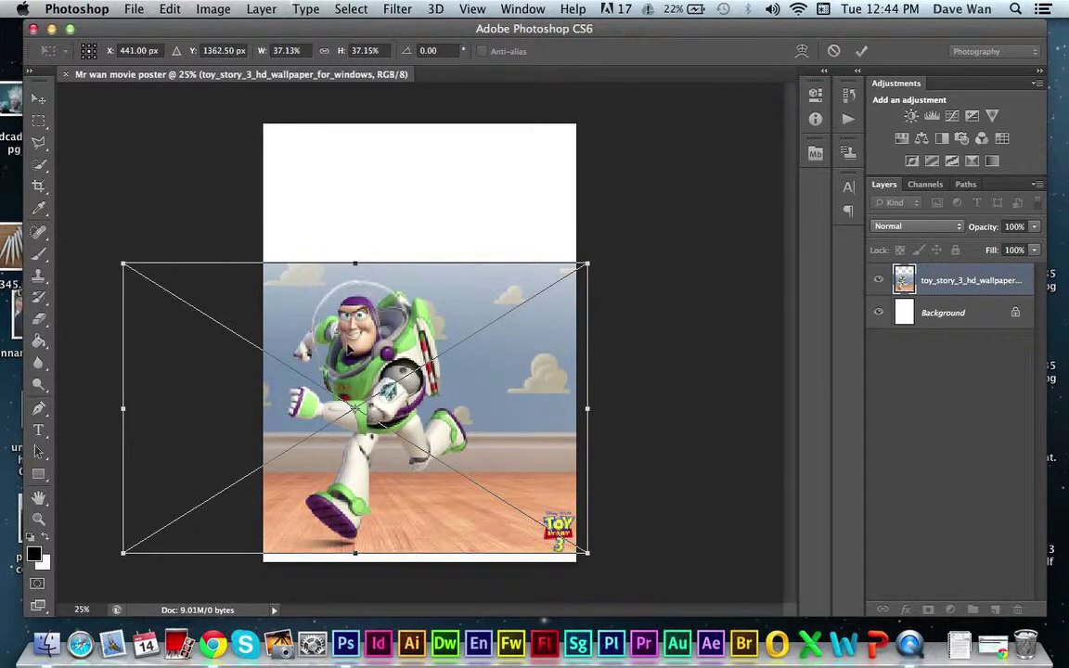
pyautogui.press('Return')
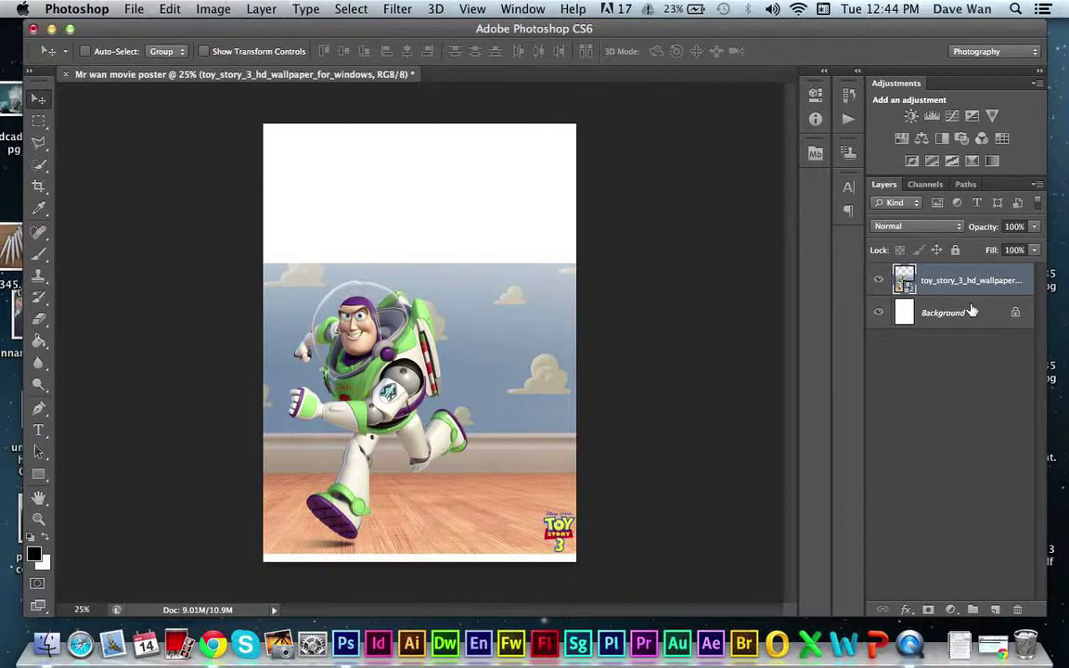
# Rename the placed image's layer as "buzz light year"
pyautogui.doubleClick(970, 278)
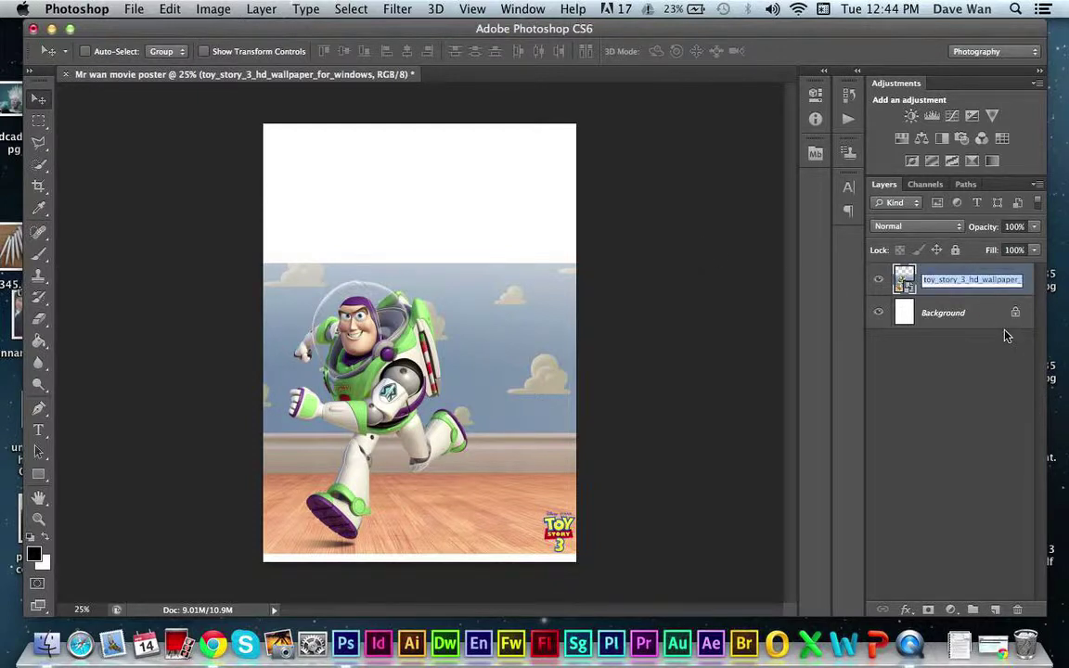
pyautogui.write('buzz light year')
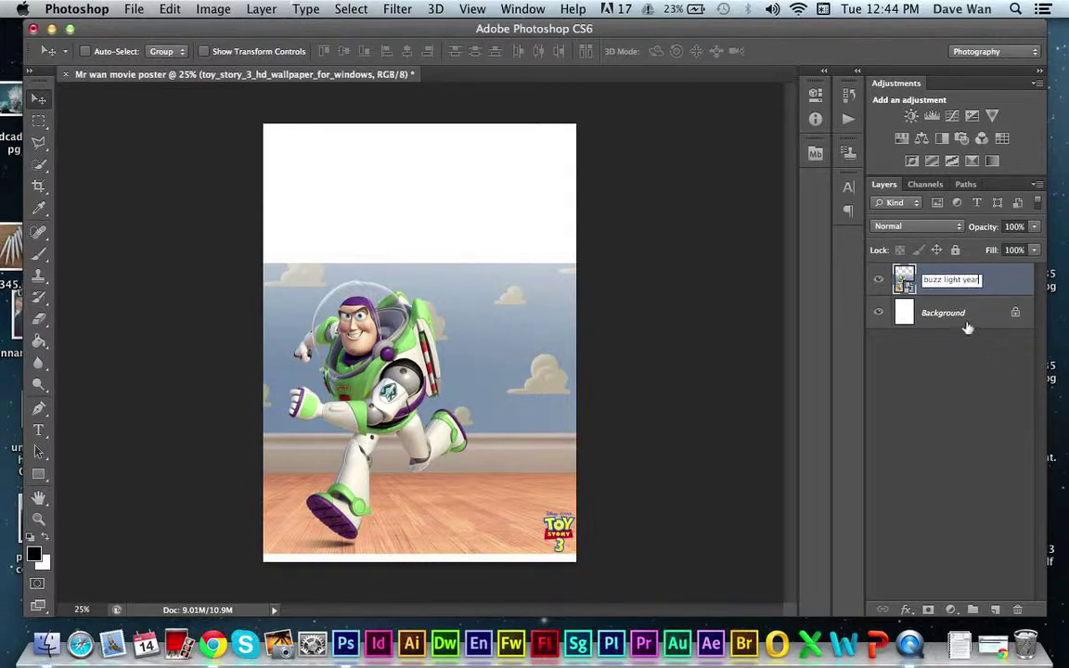
pyautogui.press('Return')
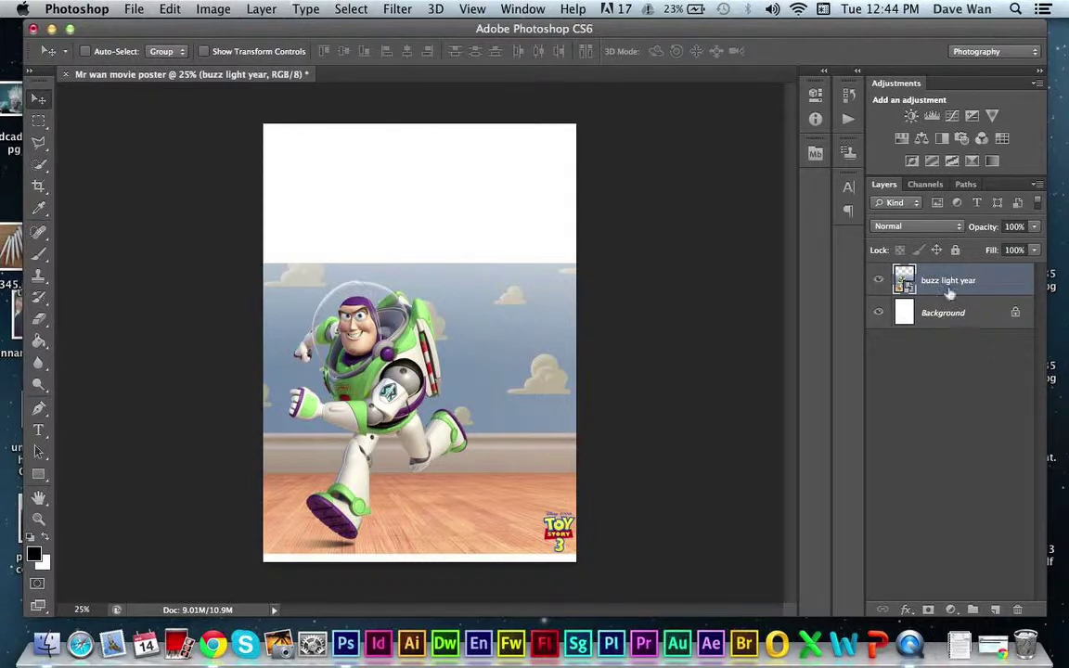
# Add a Reveal All layer mask to the buzz light year layer
pyautogui.click(949, 306)
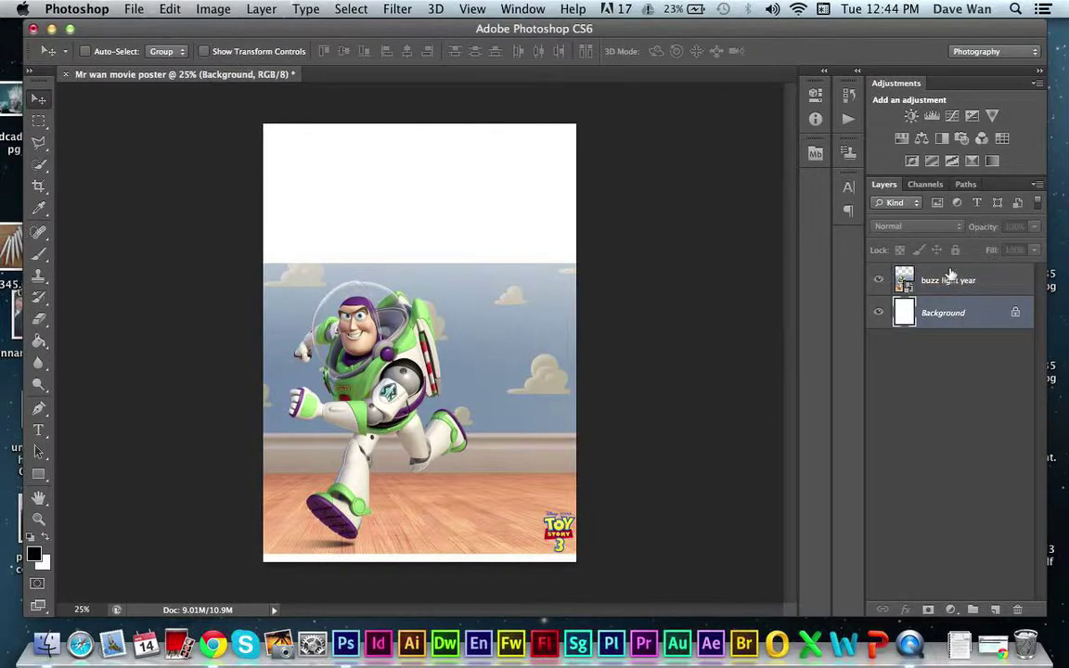
pyautogui.click(952, 275)
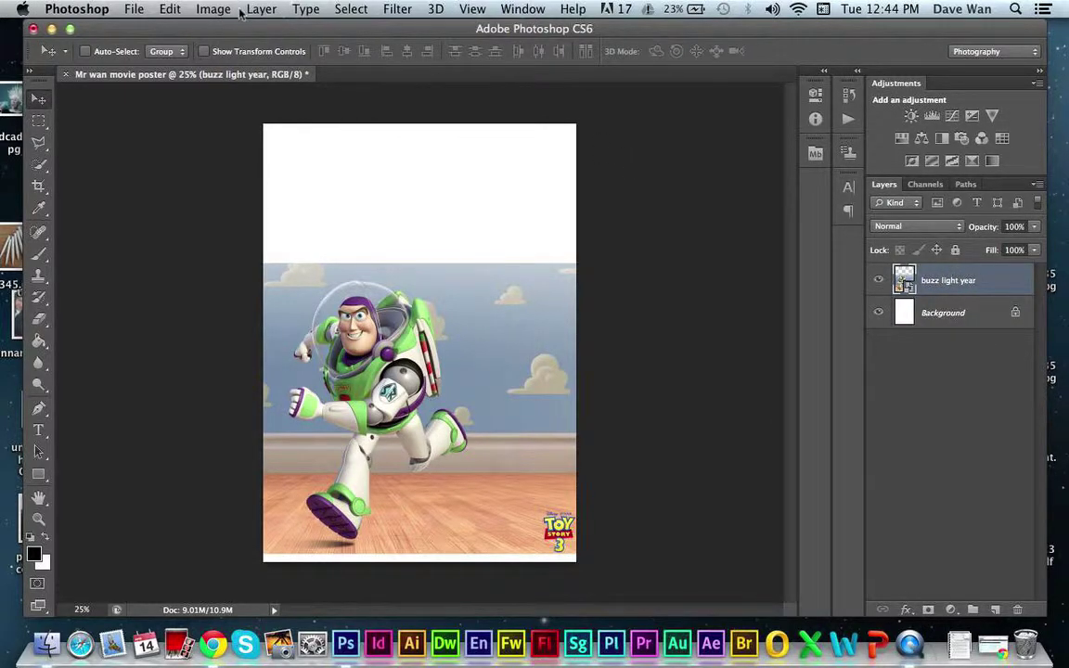
pyautogui.click(262, 8)
pyautogui.moveTo(221, 9)
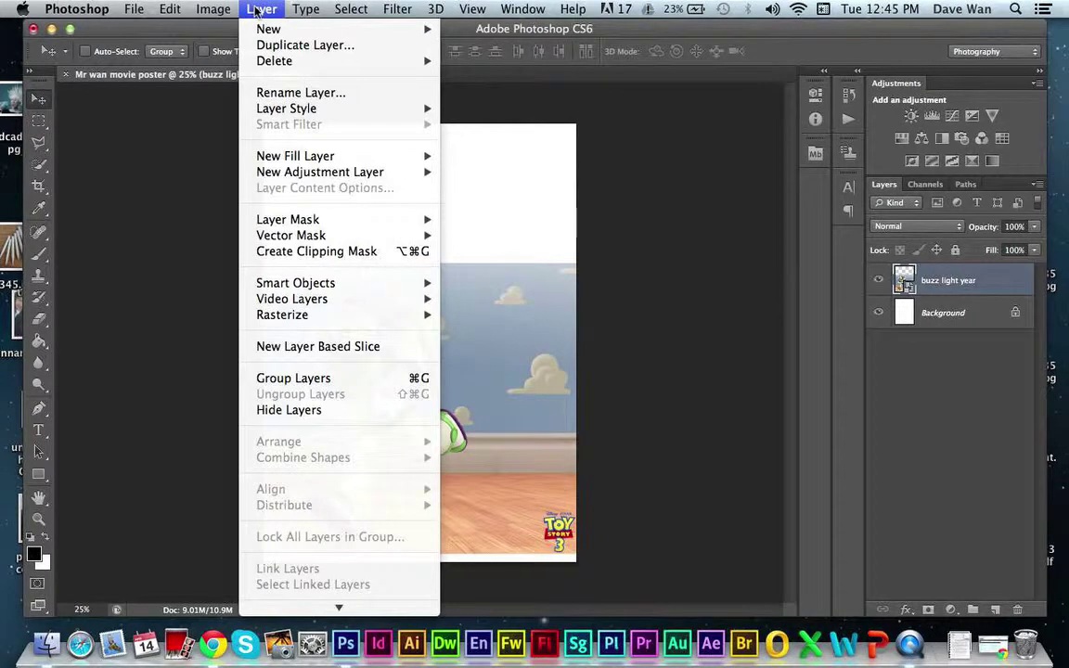
pyautogui.moveTo(344, 219)
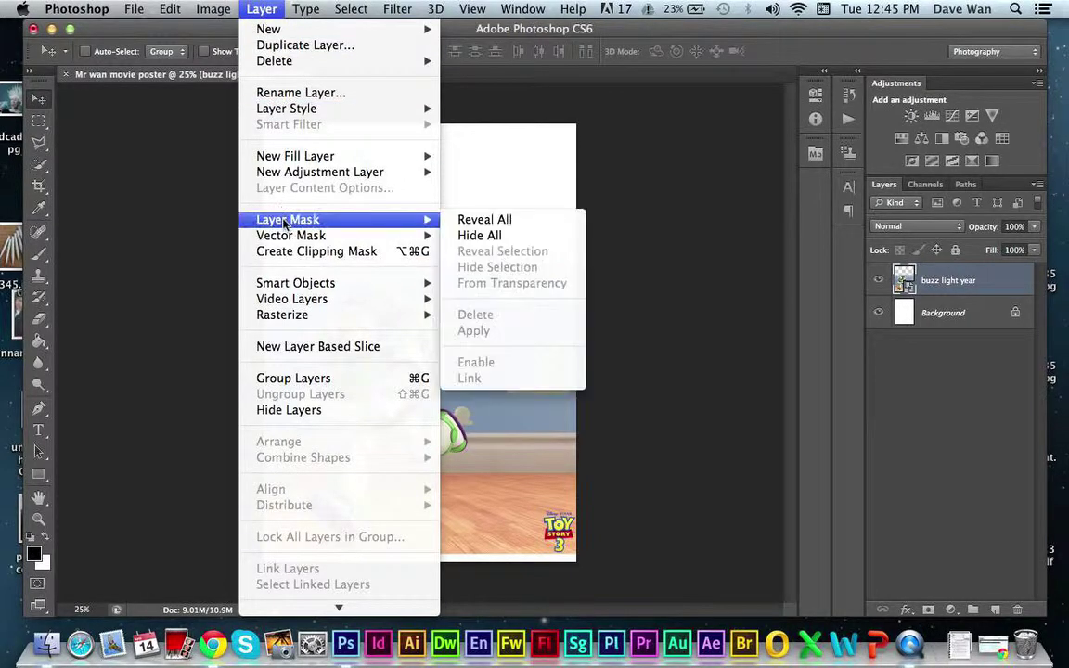
pyautogui.click(463, 226)
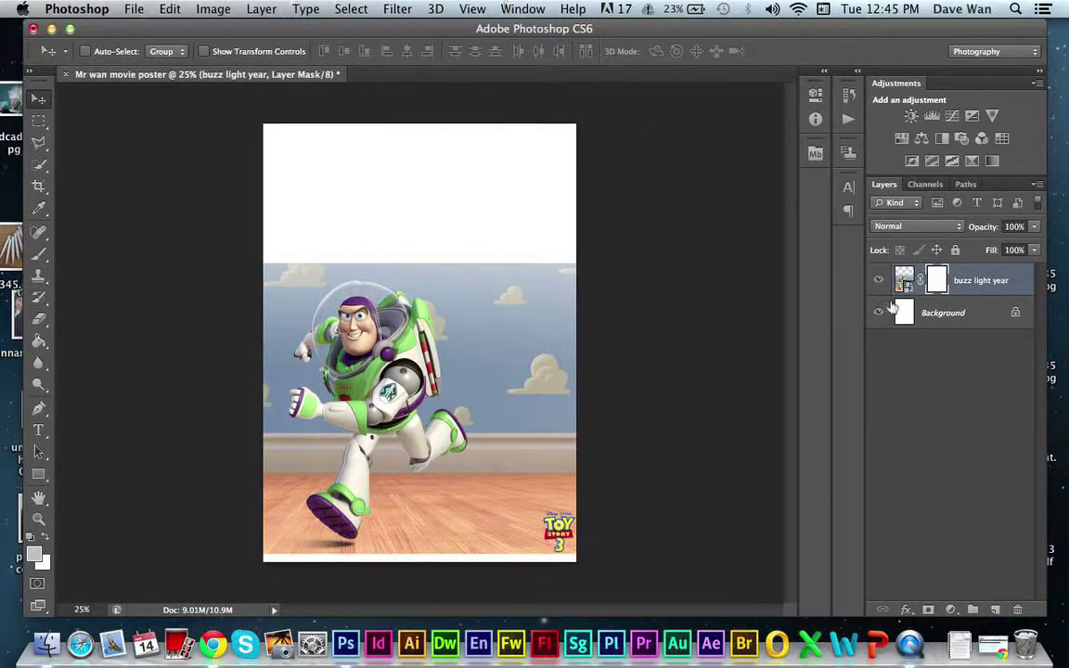
pyautogui.click(522, 9)
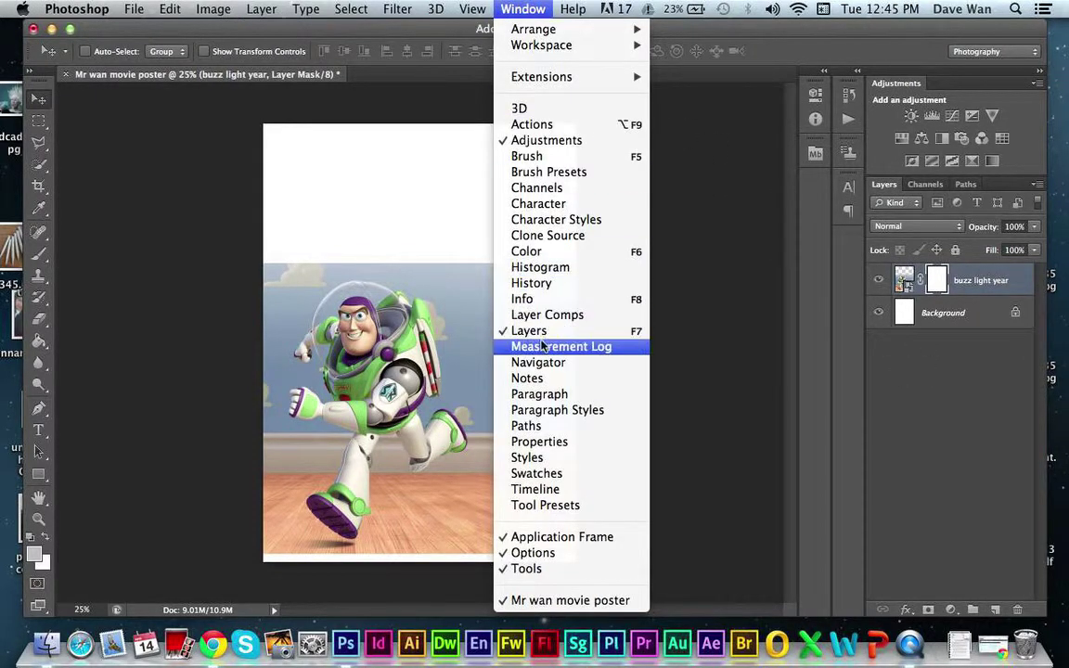
pyautogui.click(923, 378)
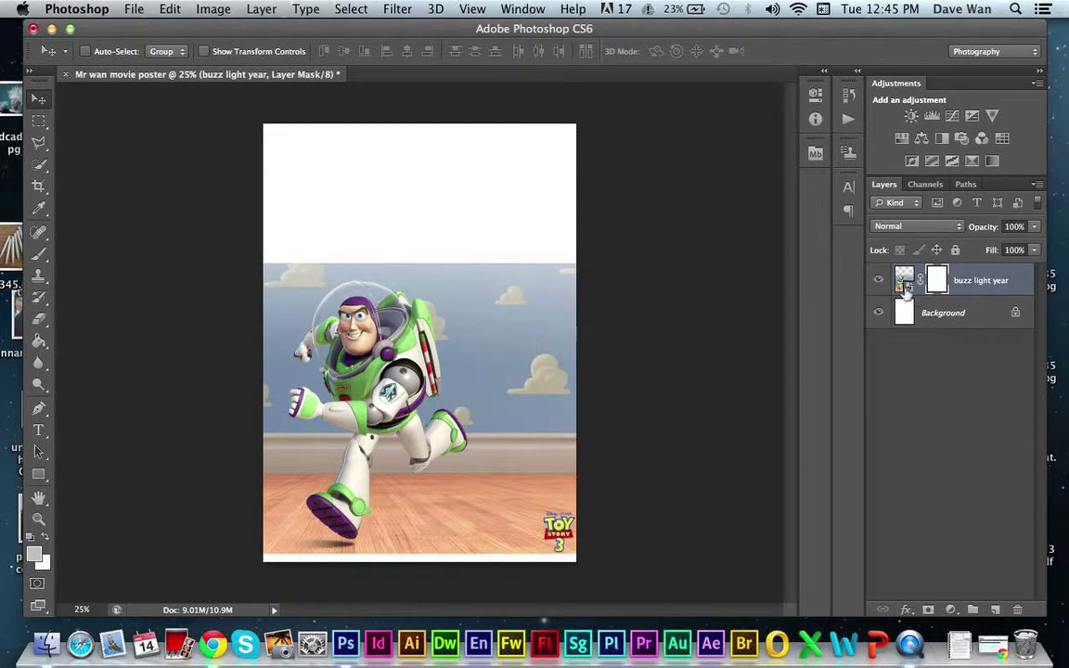
pyautogui.click(967, 324)
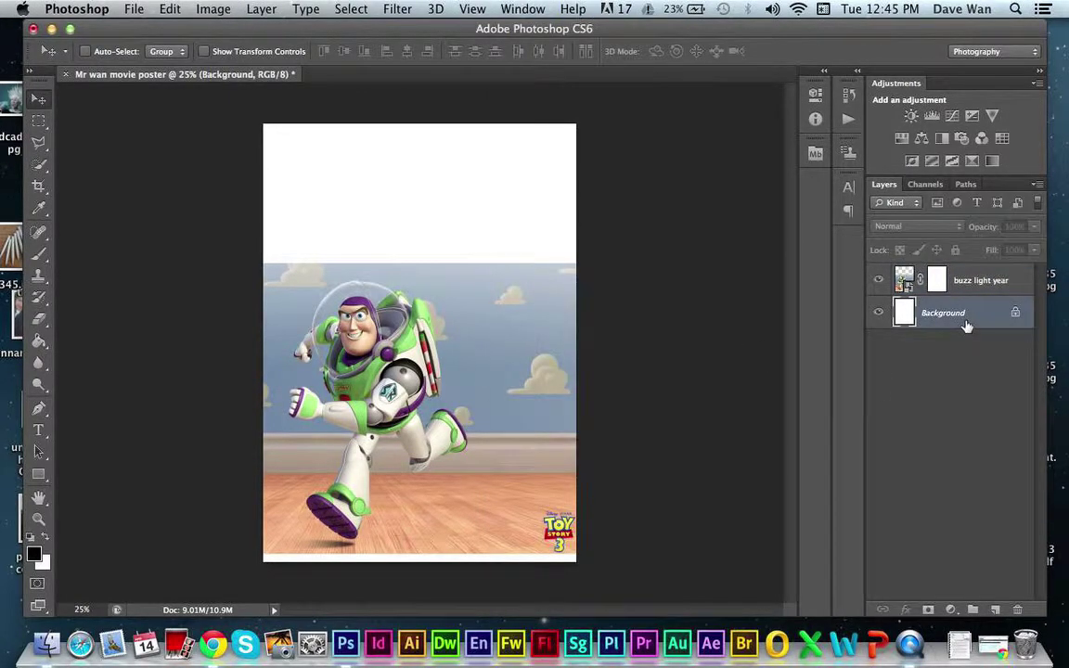
pyautogui.click(907, 281)
pyautogui.click(938, 280)
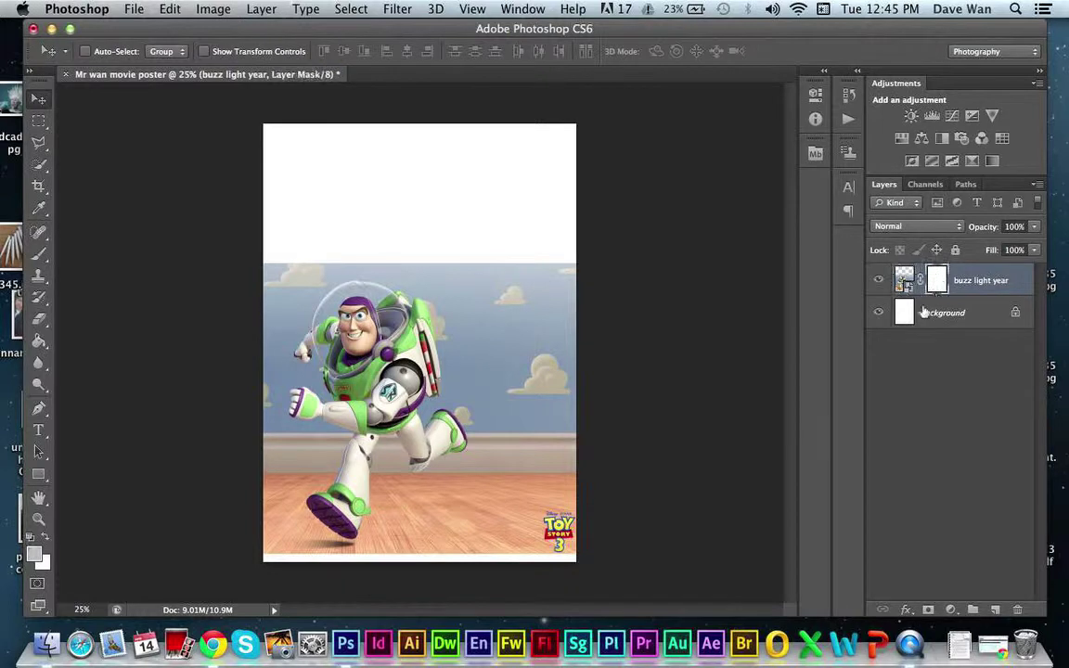
pyautogui.click(905, 312)
pyautogui.click(903, 281)
pyautogui.click(935, 280)
pyautogui.click(904, 281)
pyautogui.click(935, 280)
pyautogui.click(903, 283)
pyautogui.click(937, 281)
pyautogui.click(905, 283)
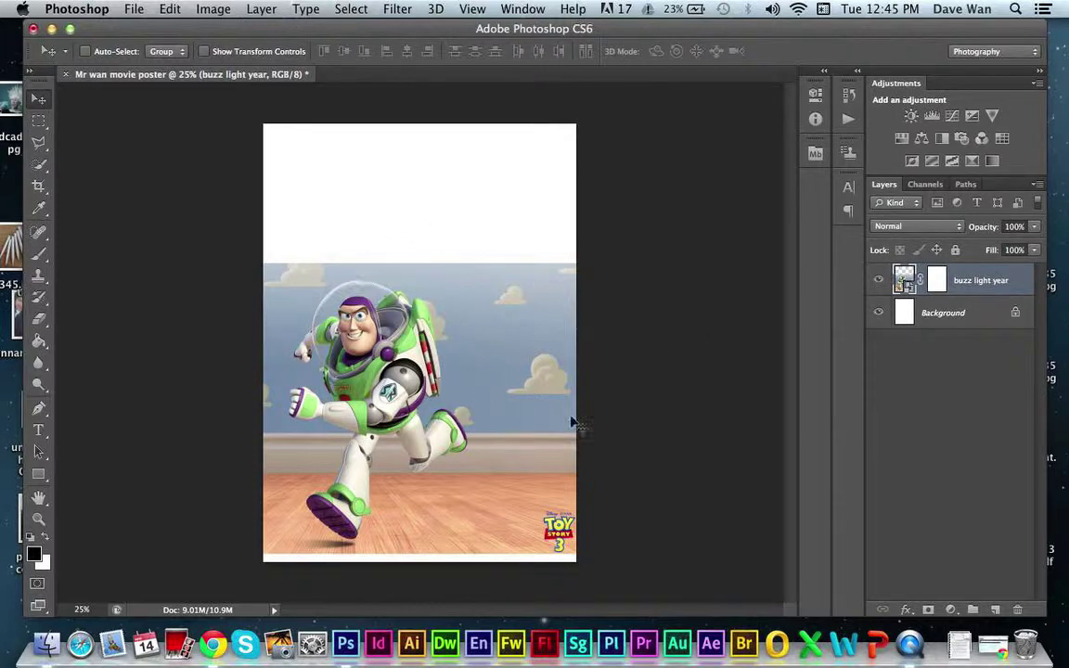
pyautogui.click(40, 254)
pyautogui.click(283, 288)
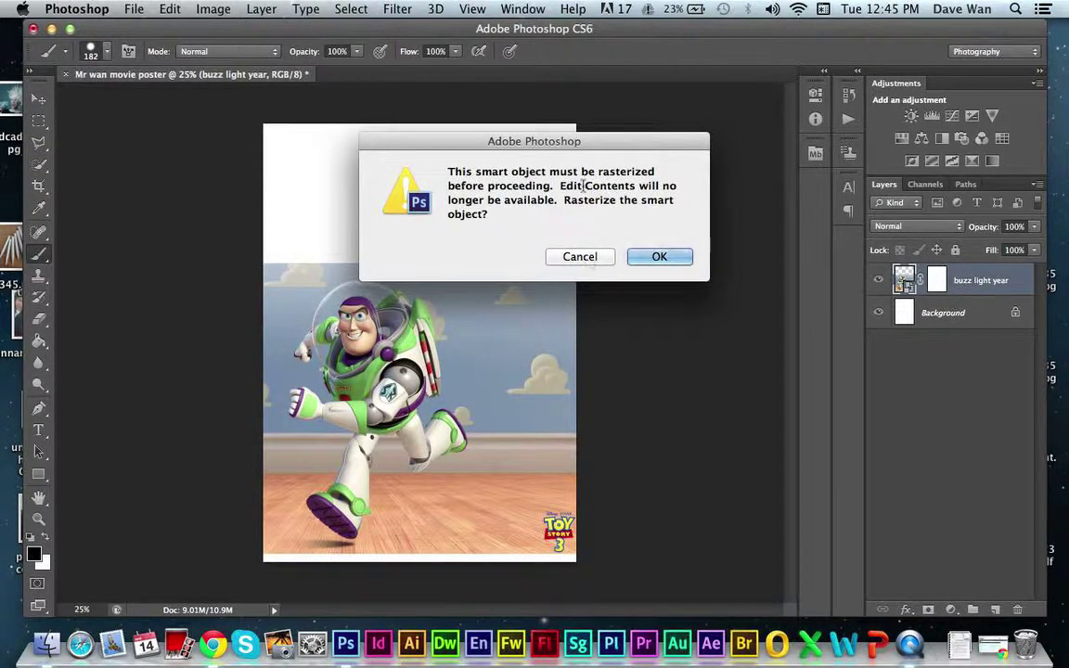
pyautogui.click(580, 256)
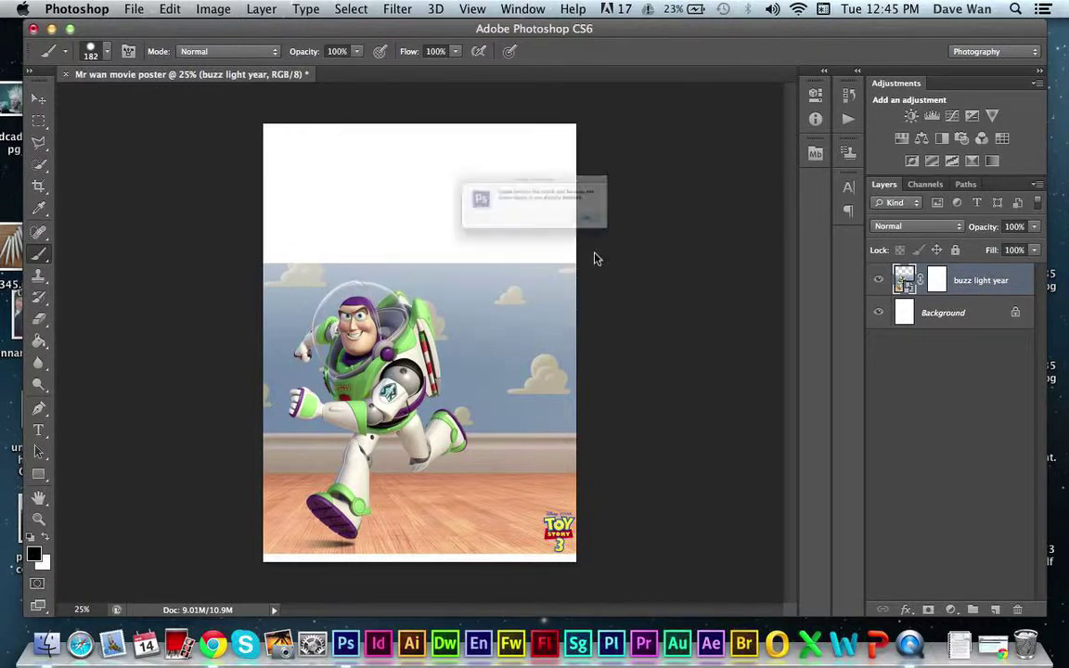
pyautogui.click(594, 218)
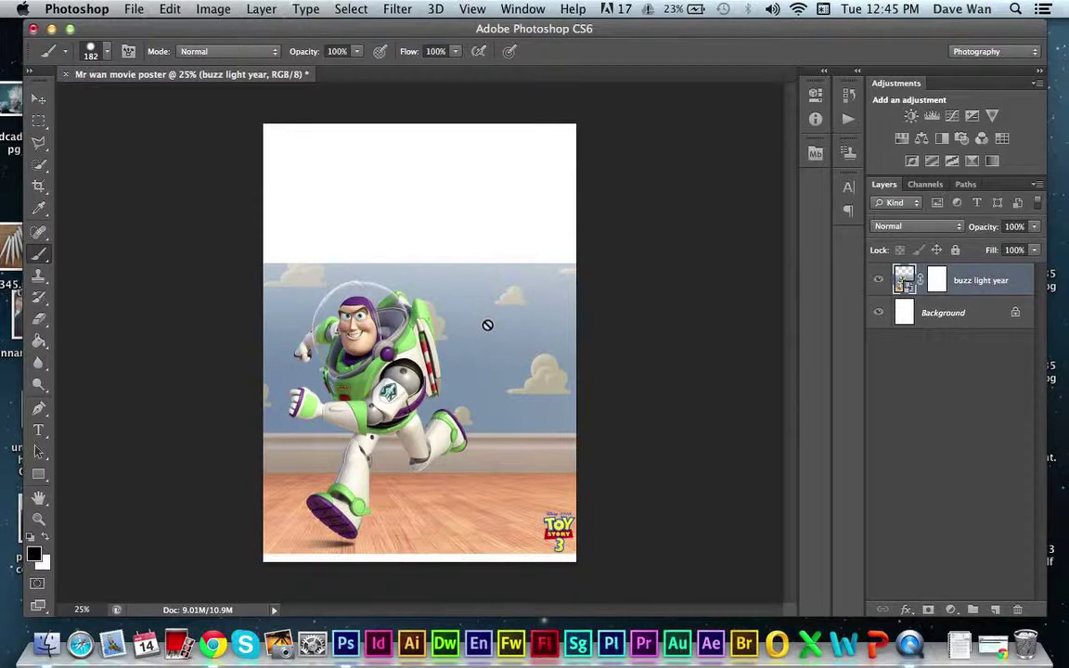
# Target the buzz light year layer mask and set up a soft round Brush at 74 px, 0% hardness and 100% opacity
pyautogui.click(937, 280)
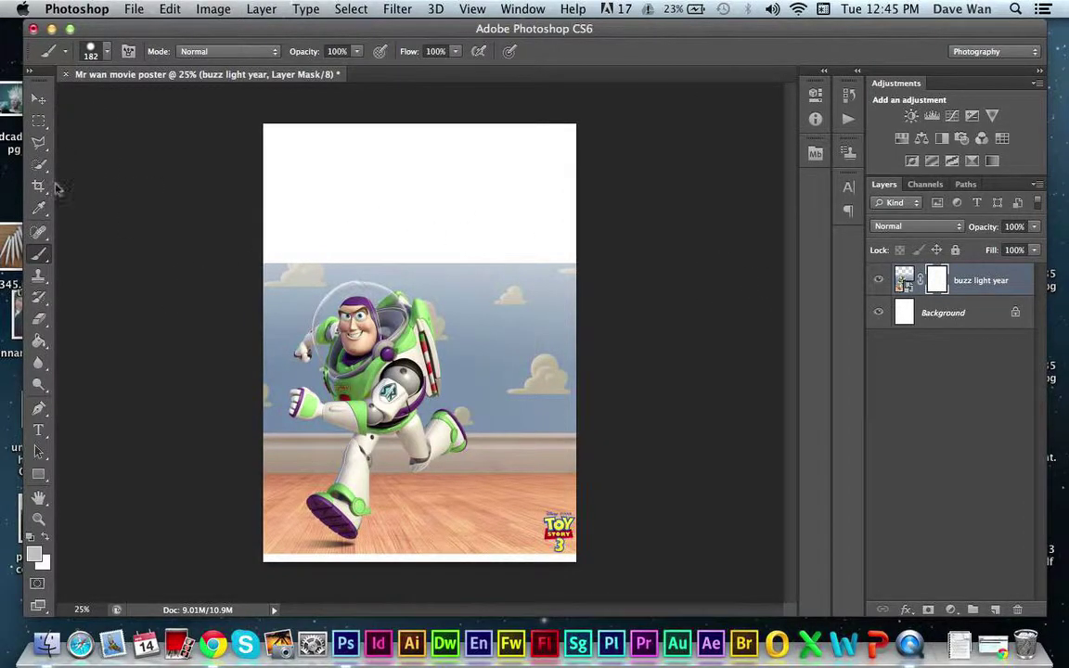
pyautogui.rightClick(39, 259)
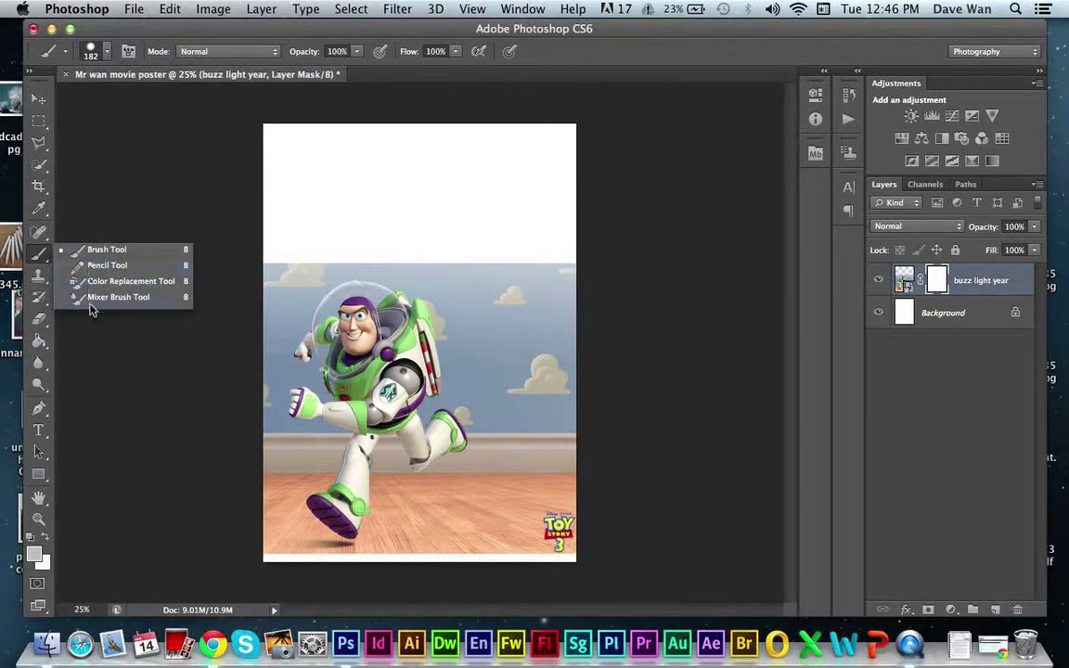
pyautogui.click(41, 256)
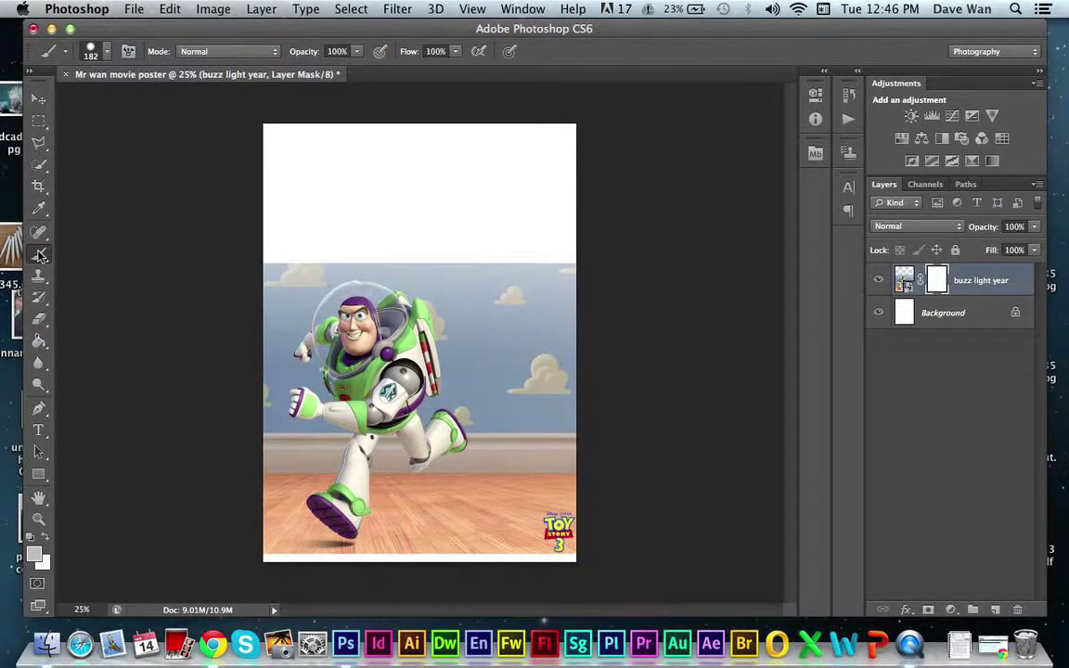
pyautogui.rightClick(35, 256)
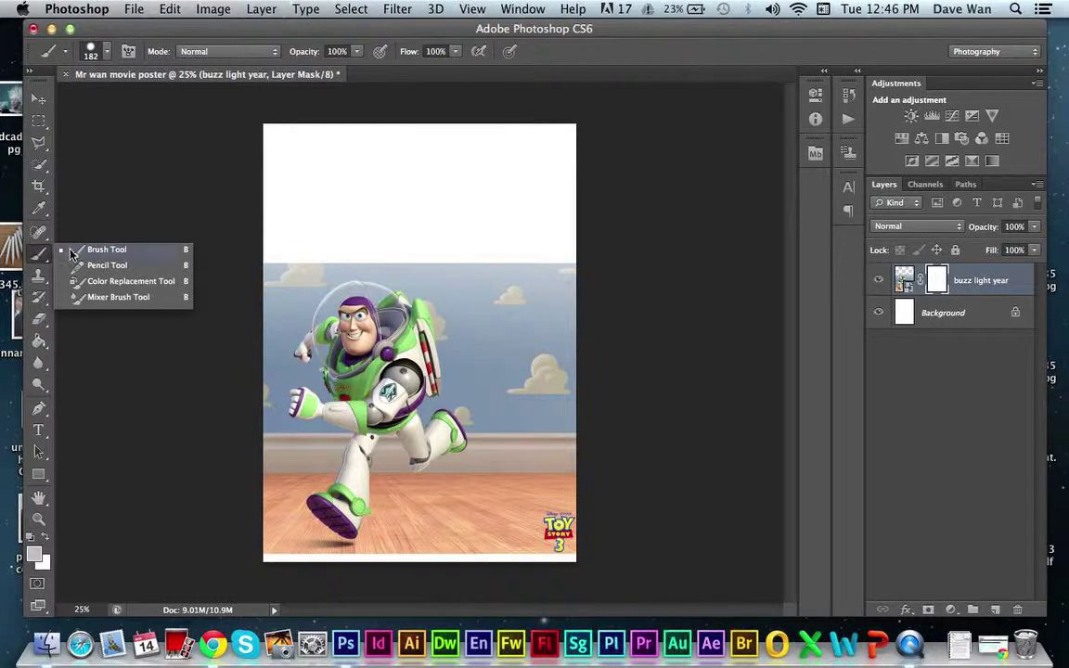
pyautogui.click(69, 242)
pyautogui.click(107, 56)
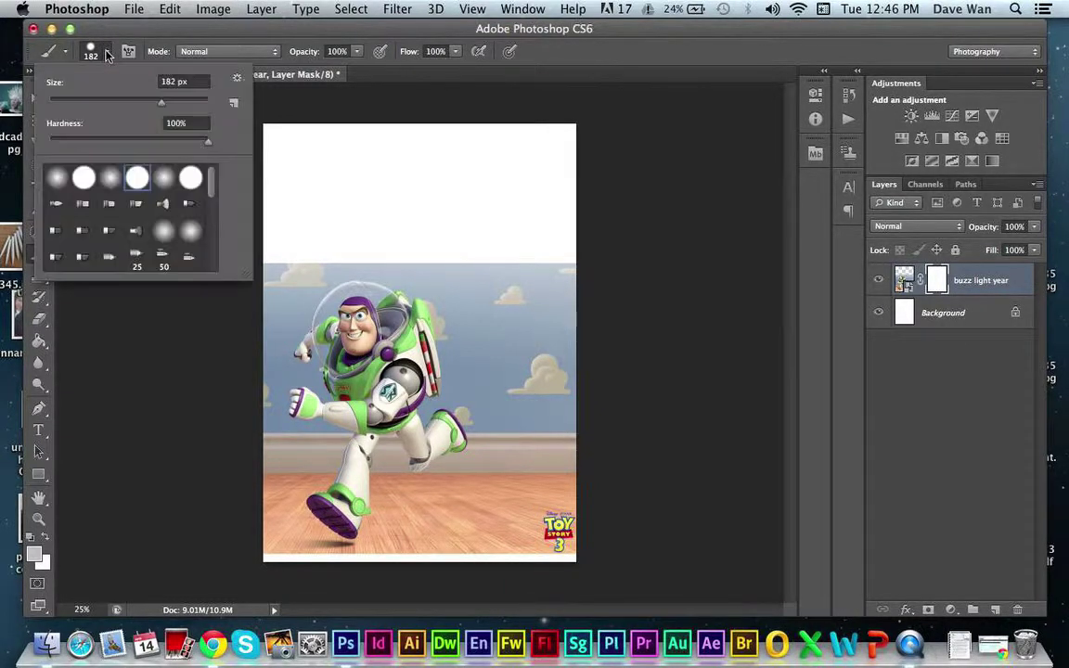
pyautogui.click(107, 101)
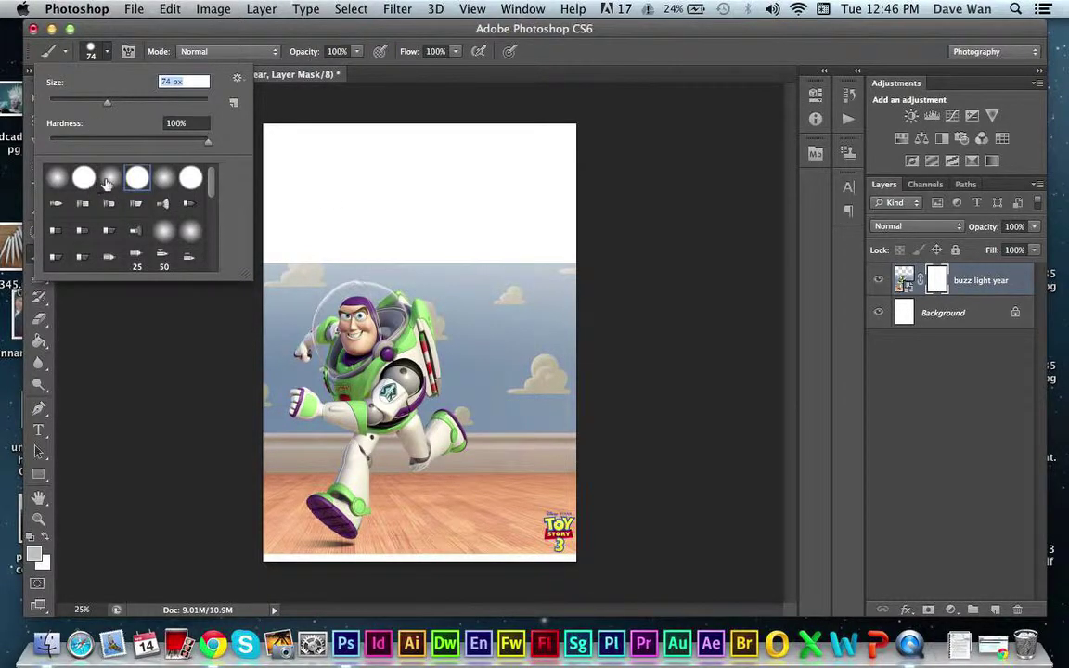
pyautogui.click(111, 179)
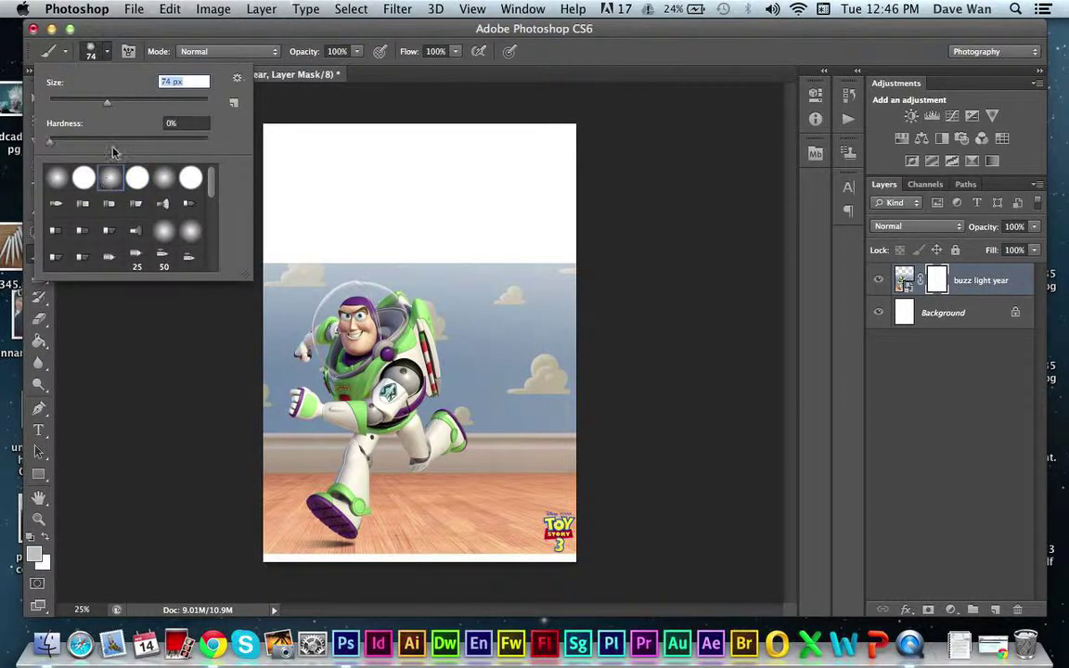
pyautogui.click(107, 52)
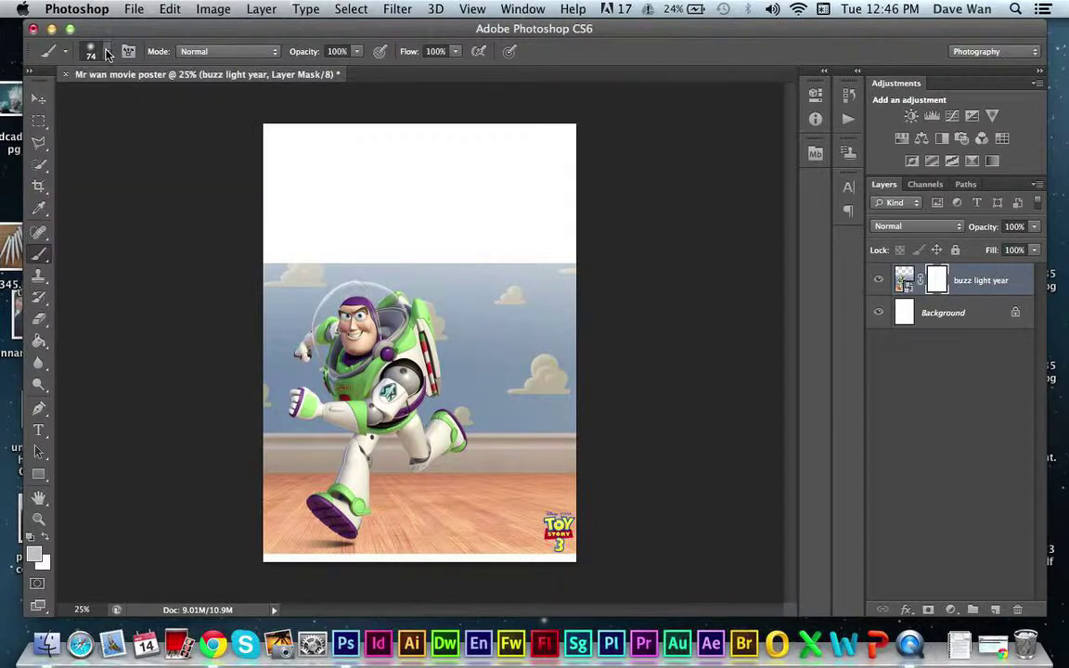
pyautogui.click(357, 53)
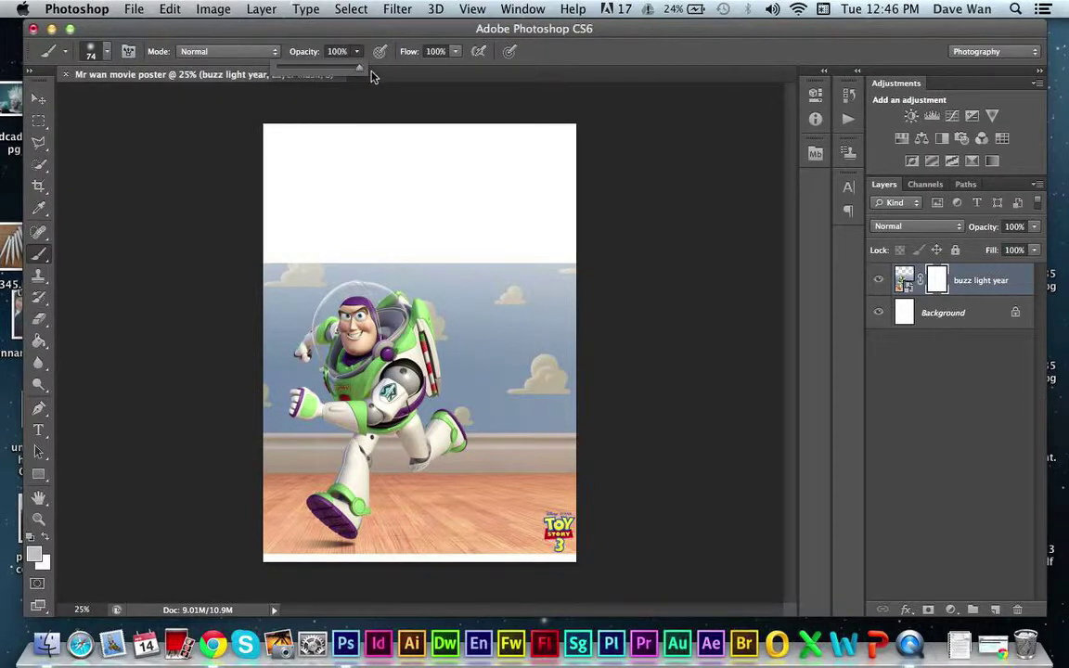
pyautogui.click(363, 56)
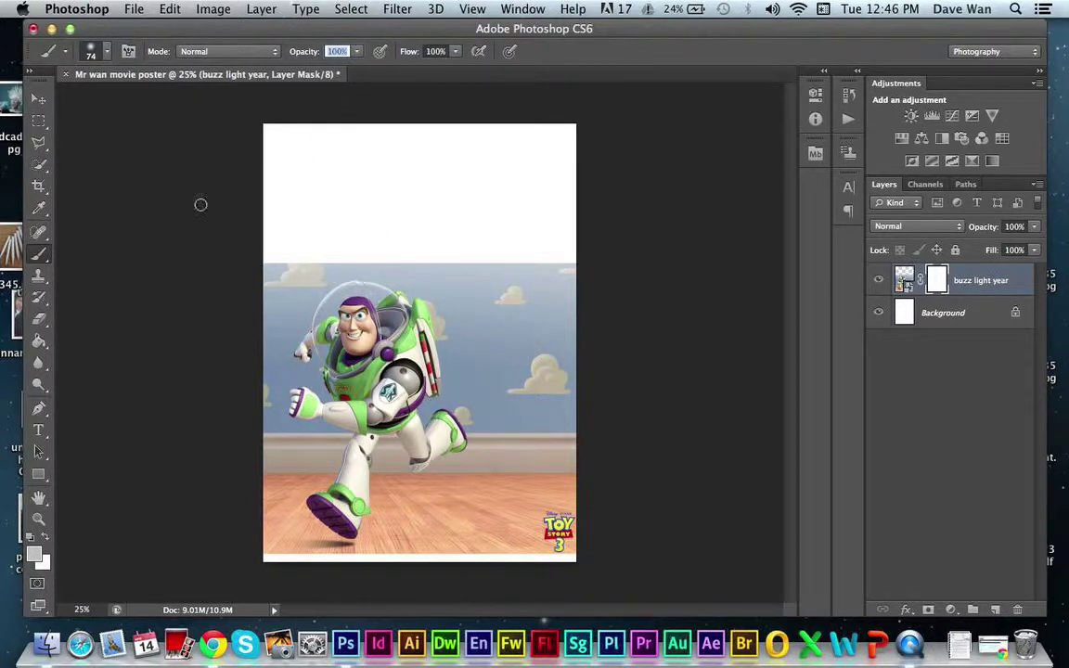
# Set the foreground colour to black (000000) for painting on the mask
pyautogui.click(34, 558)
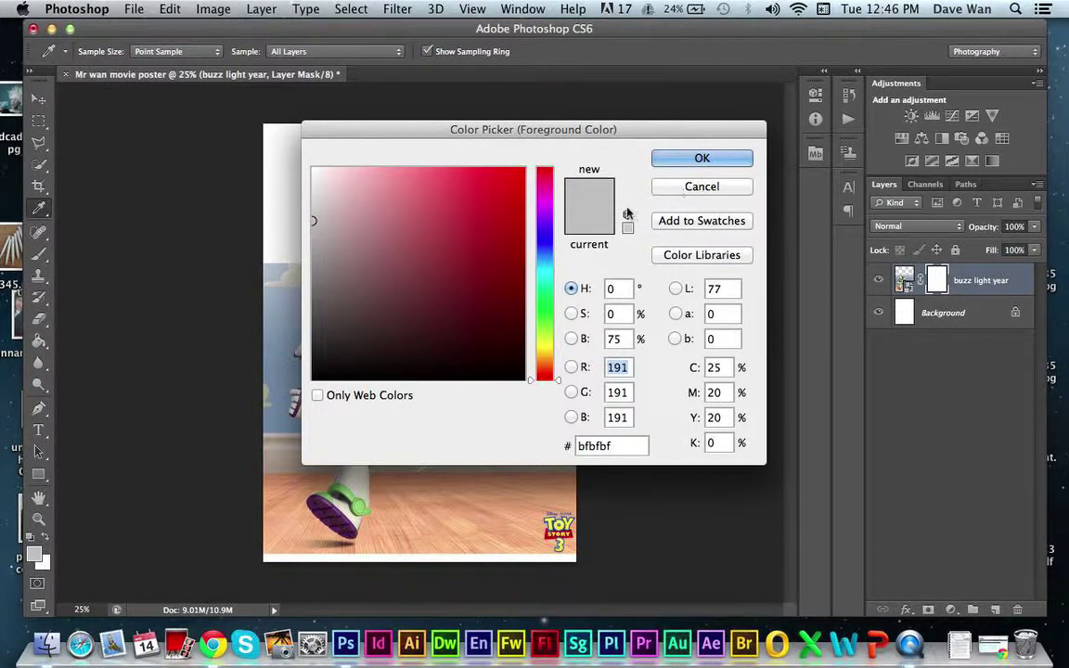
pyautogui.moveTo(313, 372); pyautogui.dragTo(309, 395)
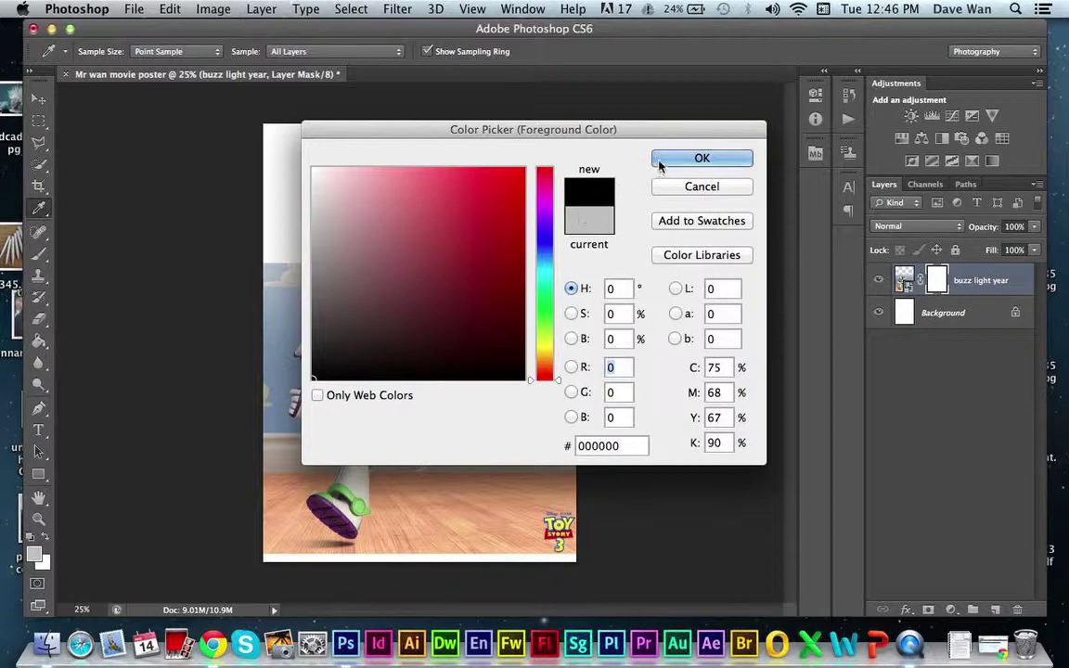
pyautogui.click(687, 157)
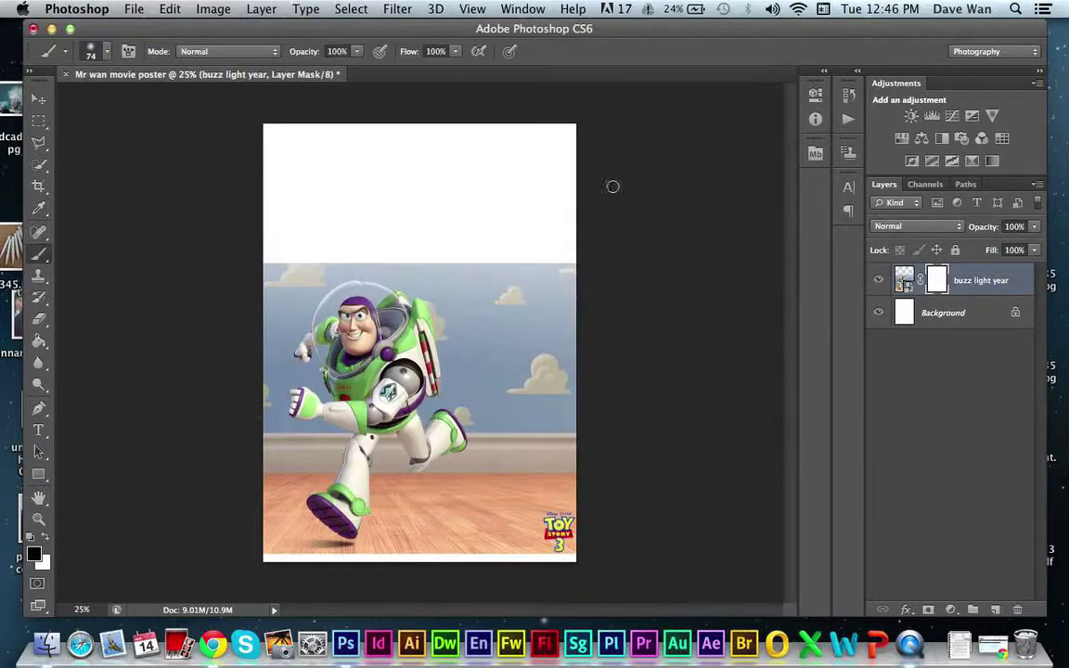
# Try dark red (970808) as the background colour and set it back to white (ffffff)
pyautogui.click(42, 562)
pyautogui.click(322, 199)
pyautogui.moveTo(323, 199); pyautogui.dragTo(313, 170)
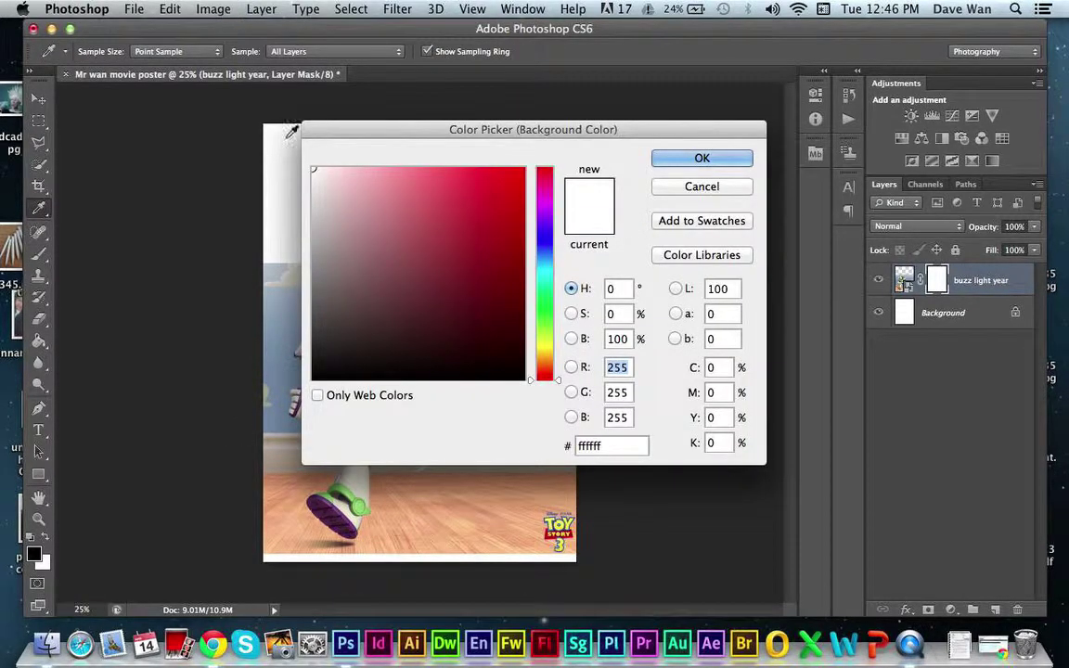
pyautogui.click(512, 254)
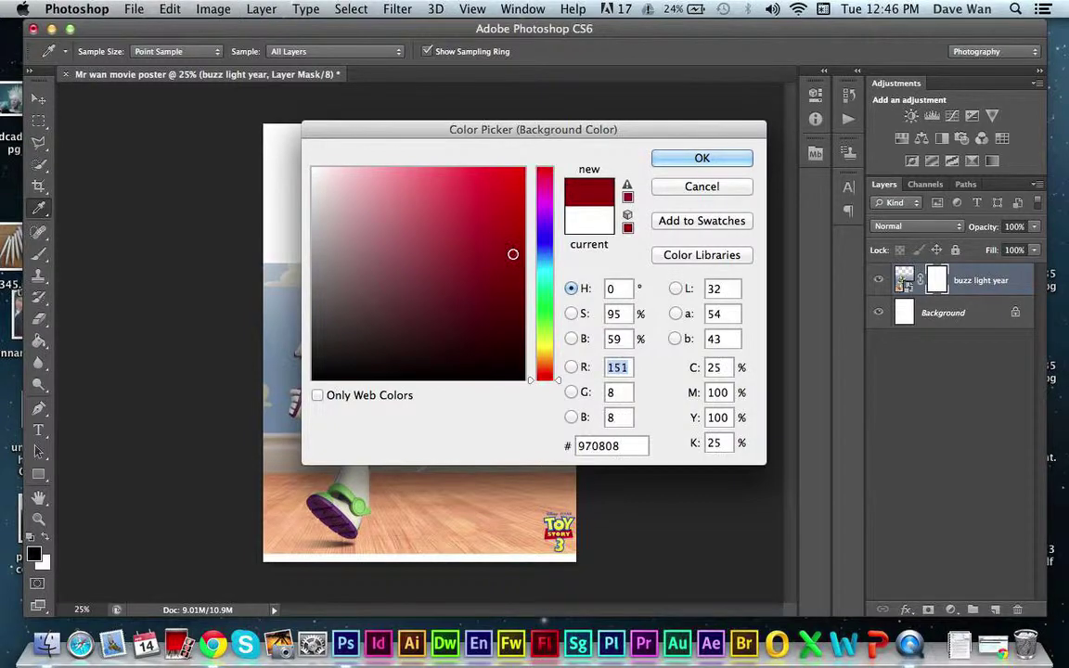
pyautogui.click(674, 158)
pyautogui.click(46, 564)
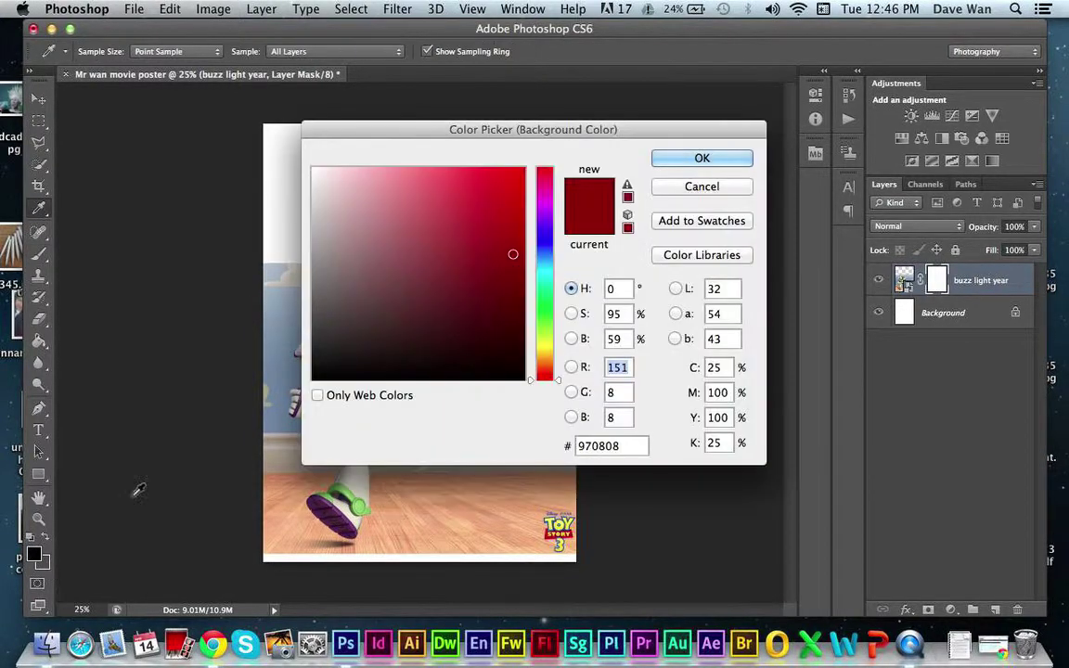
pyautogui.moveTo(356, 208); pyautogui.dragTo(312, 170)
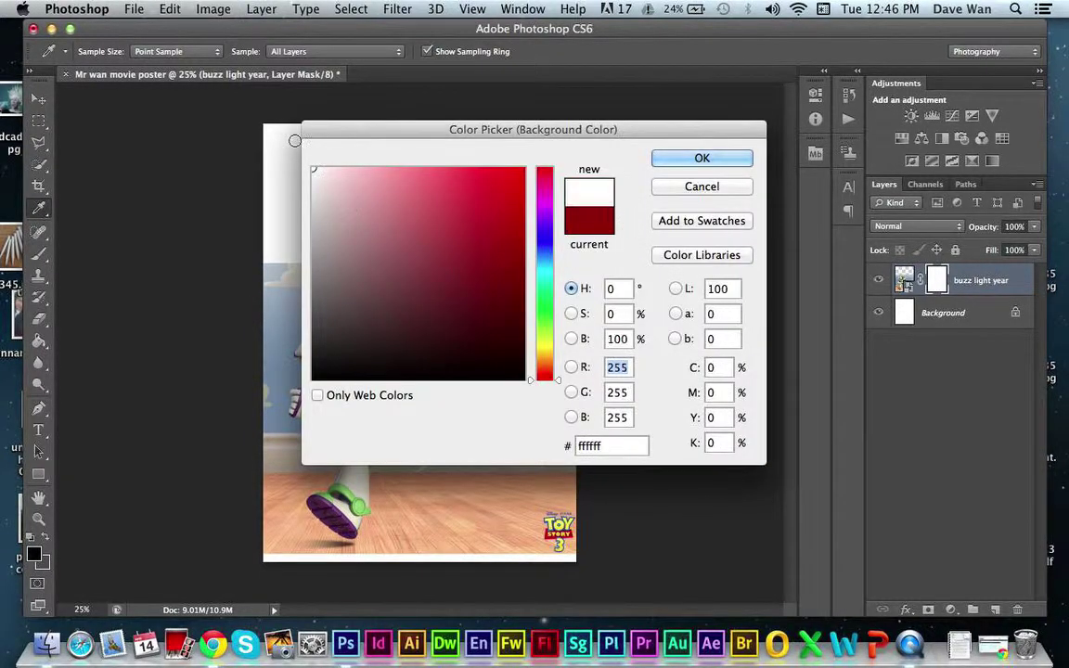
pyautogui.click(668, 153)
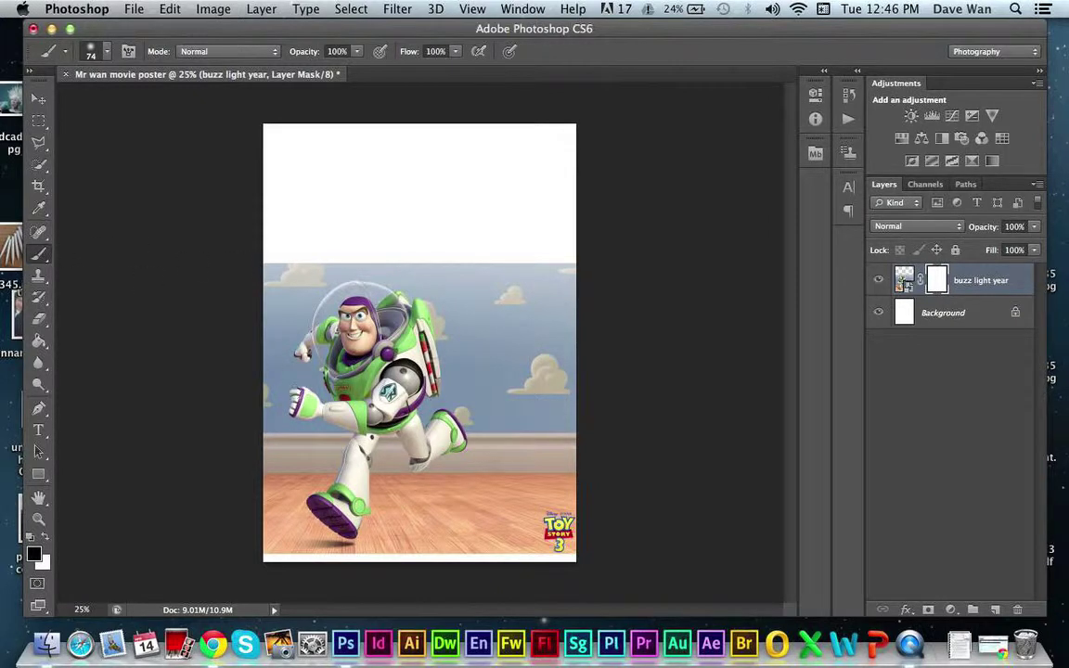
# Paint black brush strokes on the layer mask to hide part of the blue wall beside Buzz's backpack
pyautogui.moveTo(469, 246)
pyautogui.mouseDown()
pyautogui.moveTo(498, 363)
pyautogui.moveTo(466, 263)
pyautogui.moveTo(498, 360)
pyautogui.moveTo(481, 252)
pyautogui.moveTo(504, 345)
pyautogui.moveTo(493, 277)
pyautogui.moveTo(520, 341)
pyautogui.mouseUp()
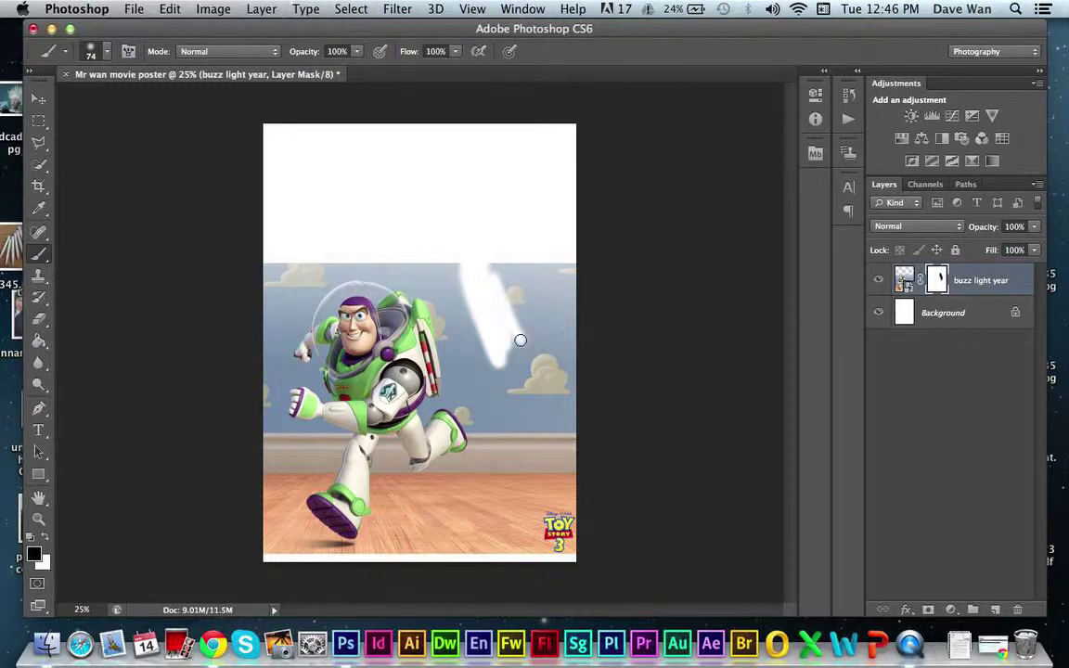
pyautogui.press('super+equal')
pyautogui.press('super+equal')
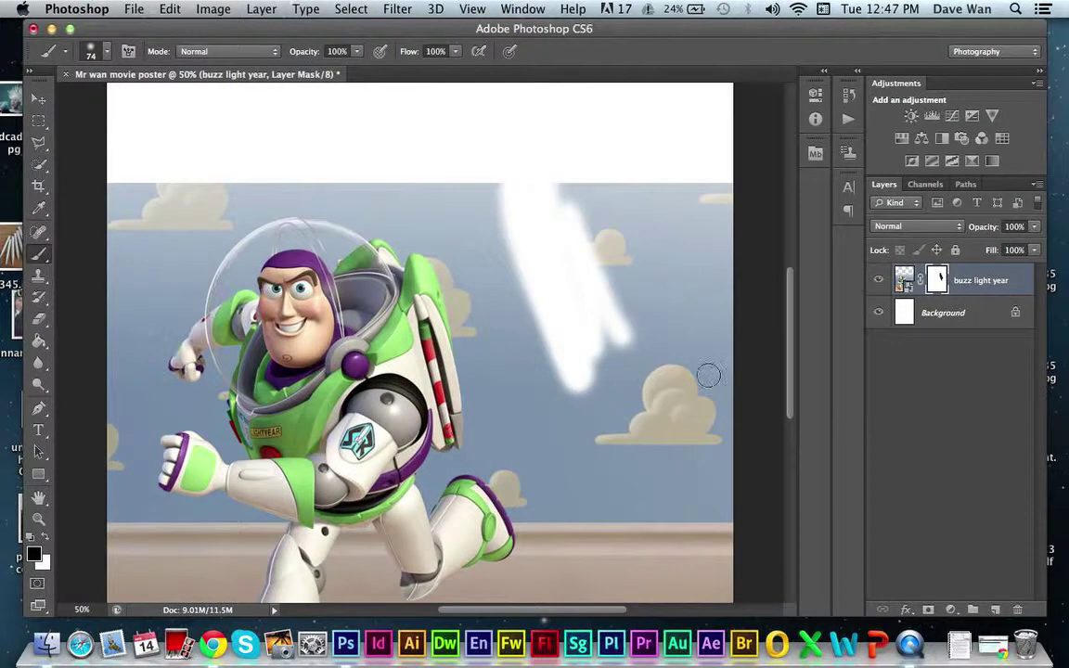
pyautogui.scroll(-4, 794, 371)
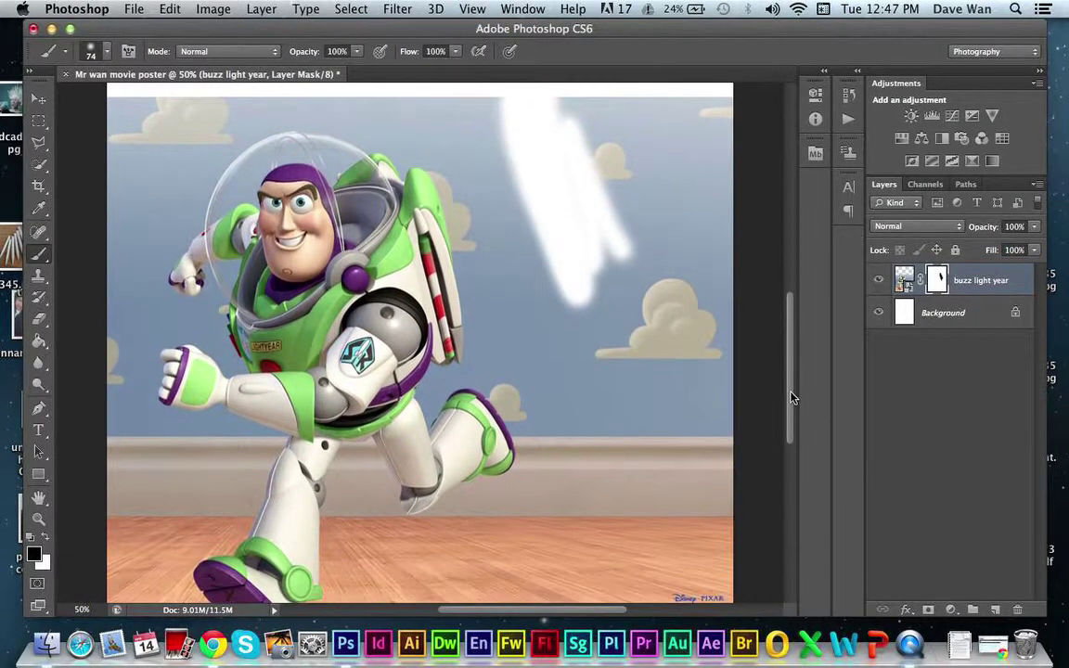
pyautogui.moveTo(533, 265)
pyautogui.mouseDown()
pyautogui.moveTo(511, 289)
pyautogui.moveTo(496, 229)
pyautogui.moveTo(537, 263)
pyautogui.moveTo(559, 327)
pyautogui.moveTo(507, 206)
pyautogui.moveTo(559, 333)
pyautogui.moveTo(524, 210)
pyautogui.moveTo(548, 299)
pyautogui.moveTo(508, 221)
pyautogui.moveTo(473, 361)
pyautogui.moveTo(475, 308)
pyautogui.moveTo(474, 367)
pyautogui.moveTo(467, 282)
pyautogui.moveTo(461, 362)
pyautogui.moveTo(481, 351)
pyautogui.moveTo(431, 327)
pyautogui.moveTo(457, 308)
pyautogui.moveTo(460, 330)
pyautogui.moveTo(501, 345)
pyautogui.mouseUp()
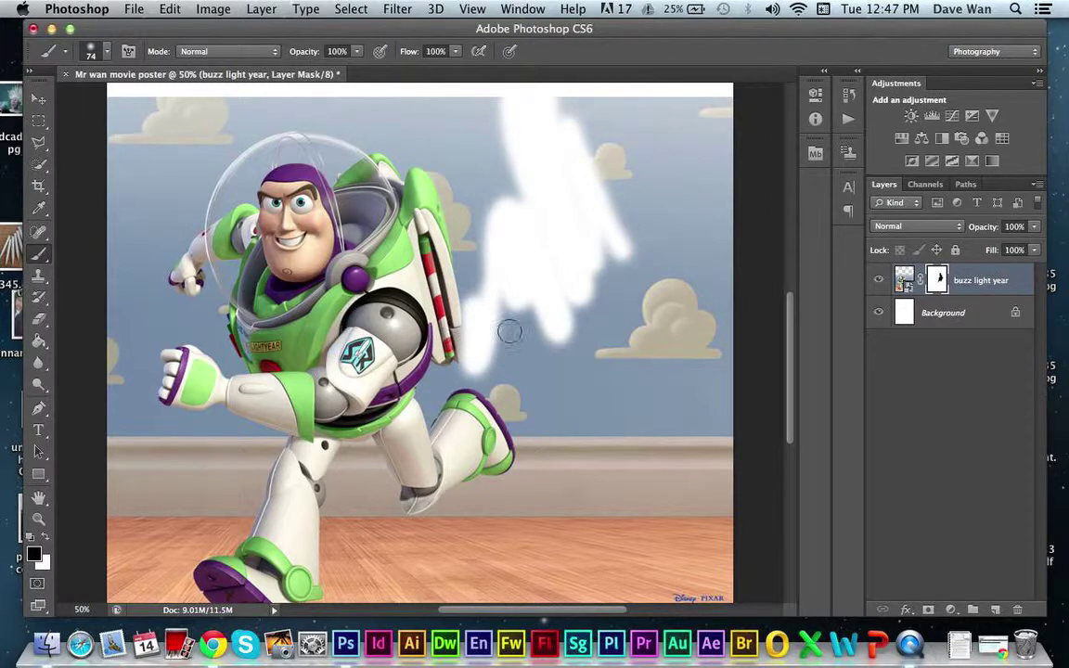
# Fill the Background layer with black using the Paint Bucket tool
pyautogui.click(917, 317)
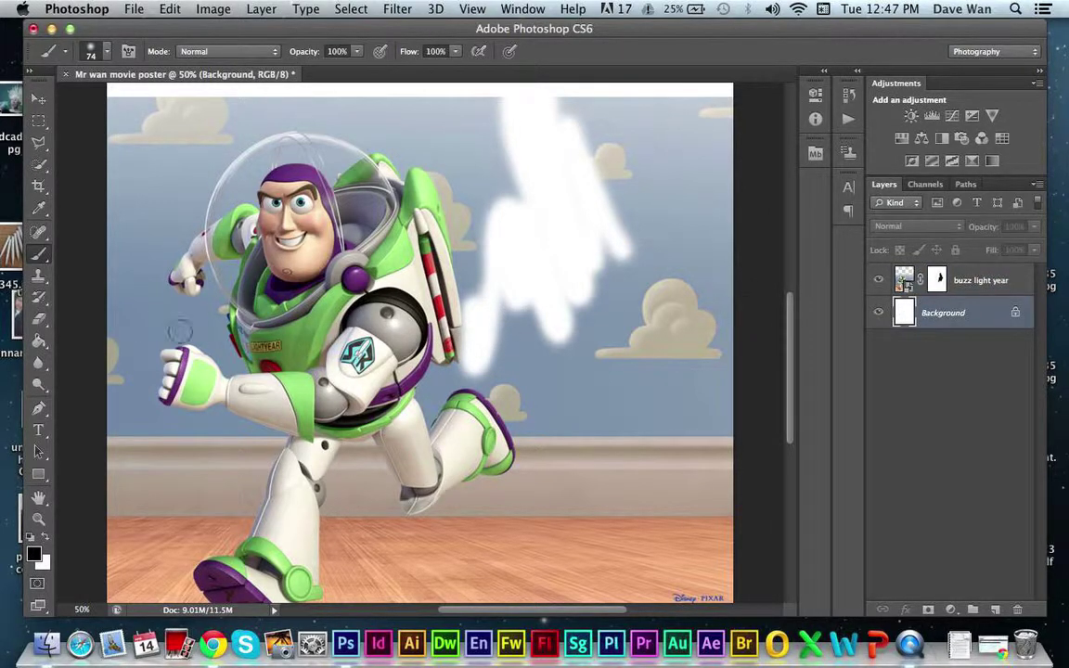
pyautogui.click(39, 344)
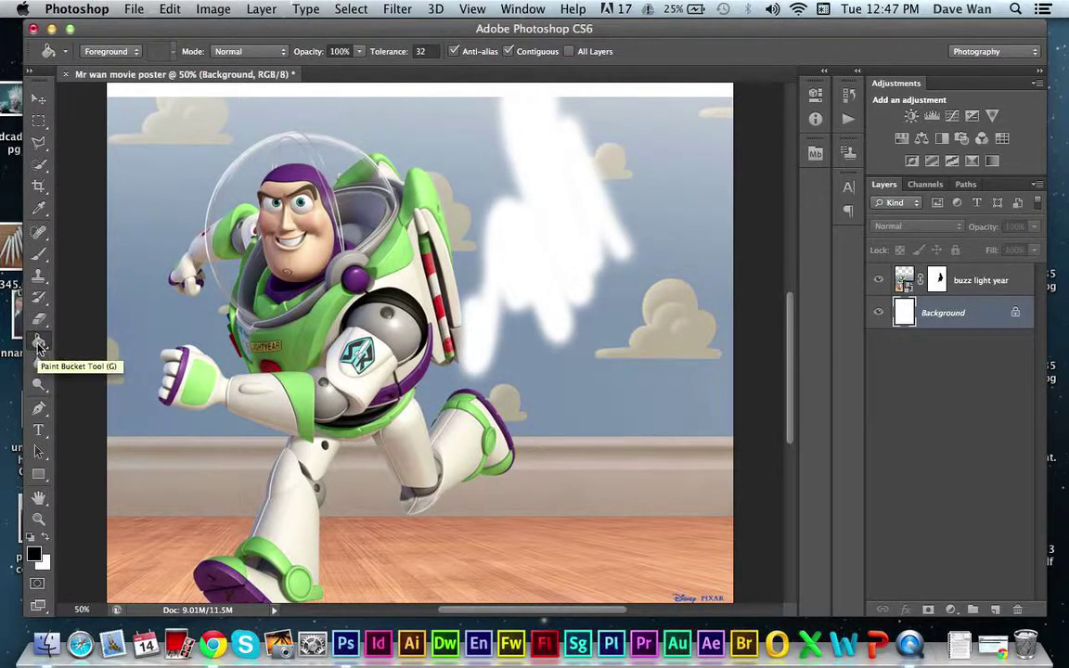
pyautogui.click(39, 344)
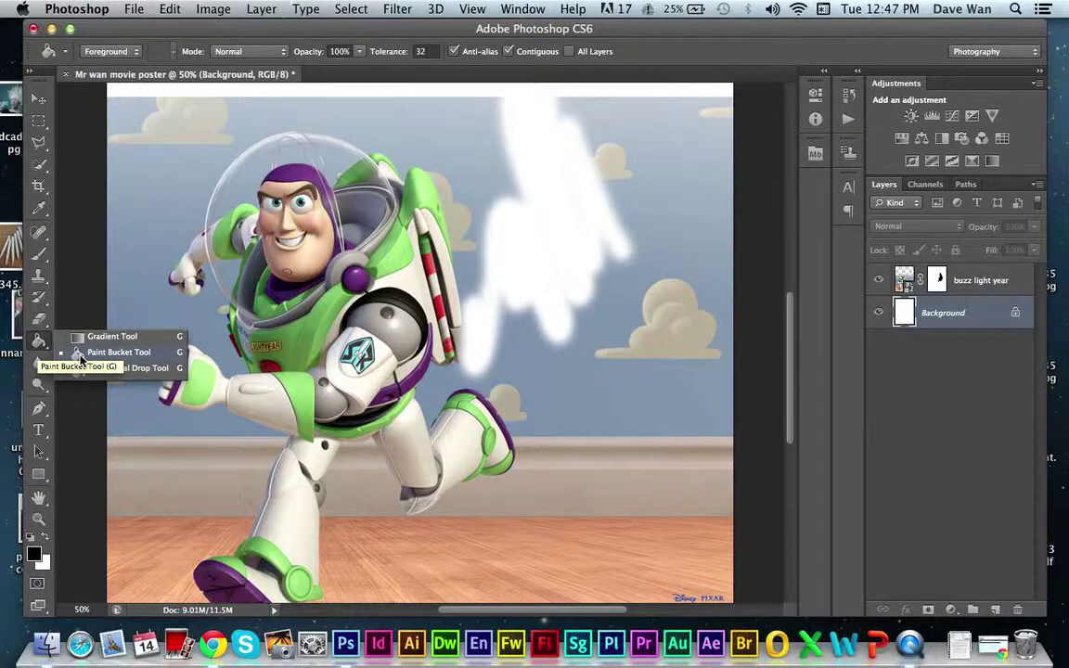
pyautogui.click(81, 357)
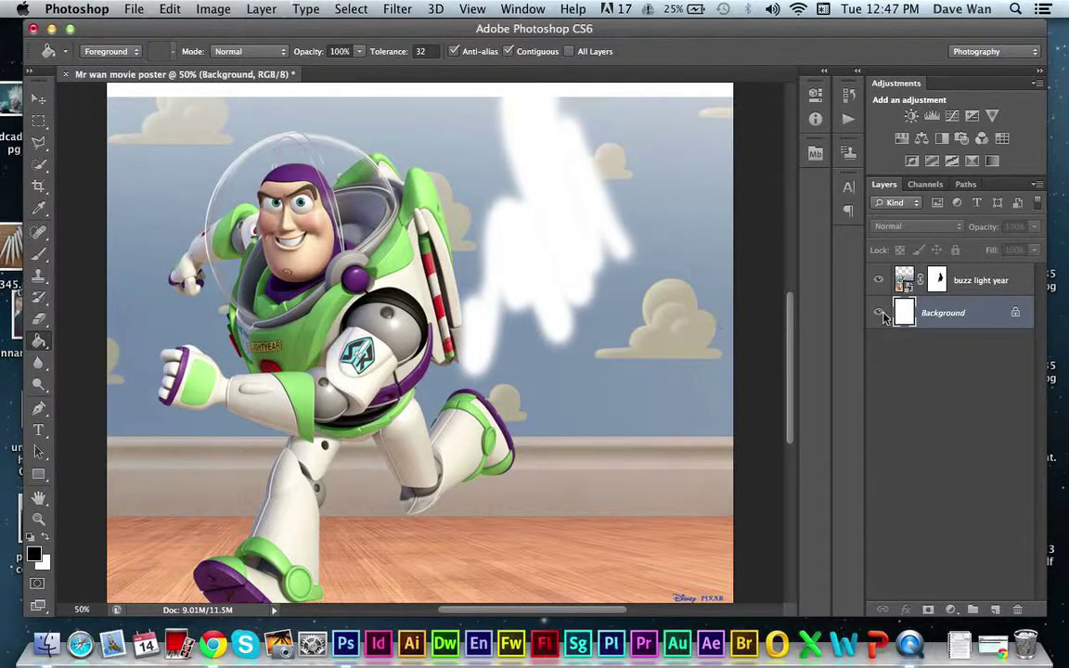
pyautogui.click(631, 271)
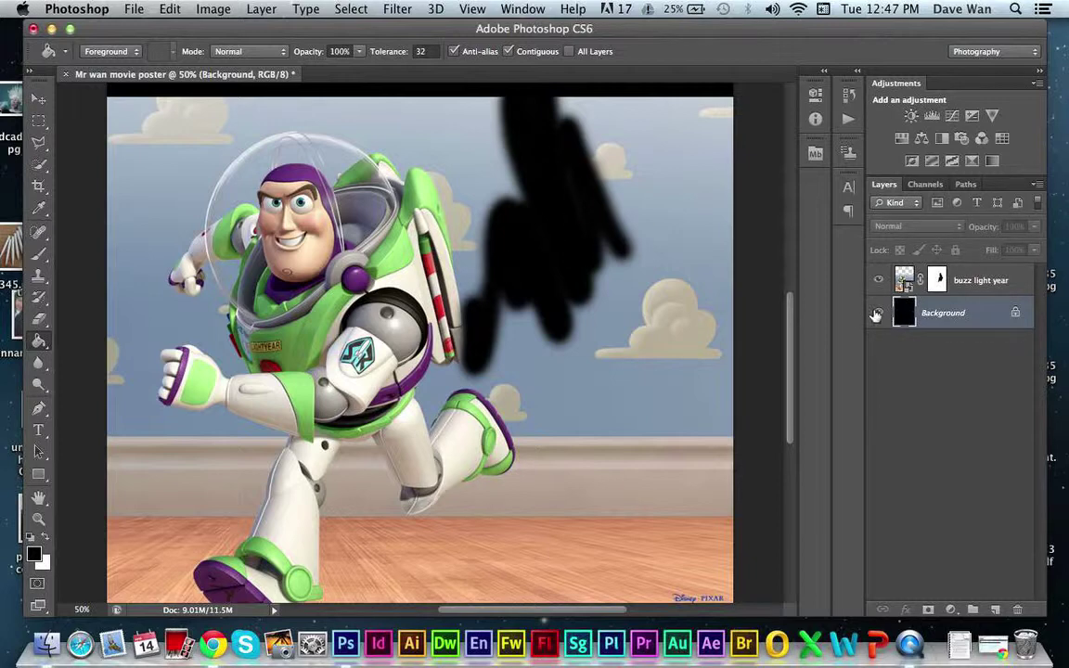
# Paint black brush strokes on the buzz light year layer mask below the backpack and between the waist and raised leg
pyautogui.click(938, 280)
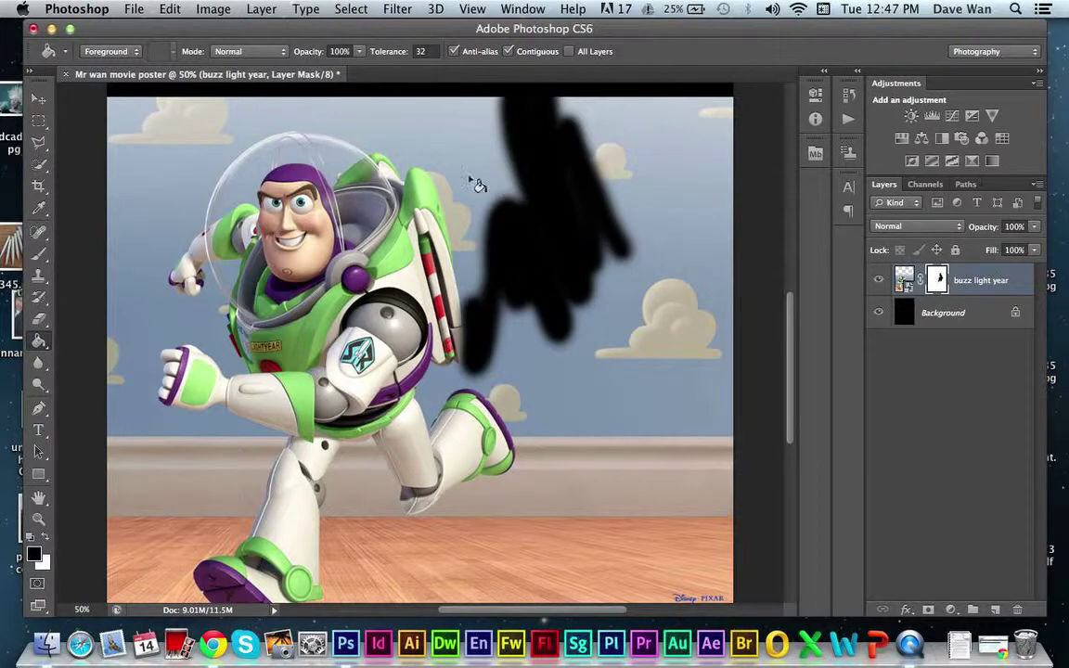
pyautogui.click(37, 258)
pyautogui.moveTo(457, 362)
pyautogui.mouseDown()
pyautogui.moveTo(473, 288)
pyautogui.moveTo(475, 320)
pyautogui.mouseUp()
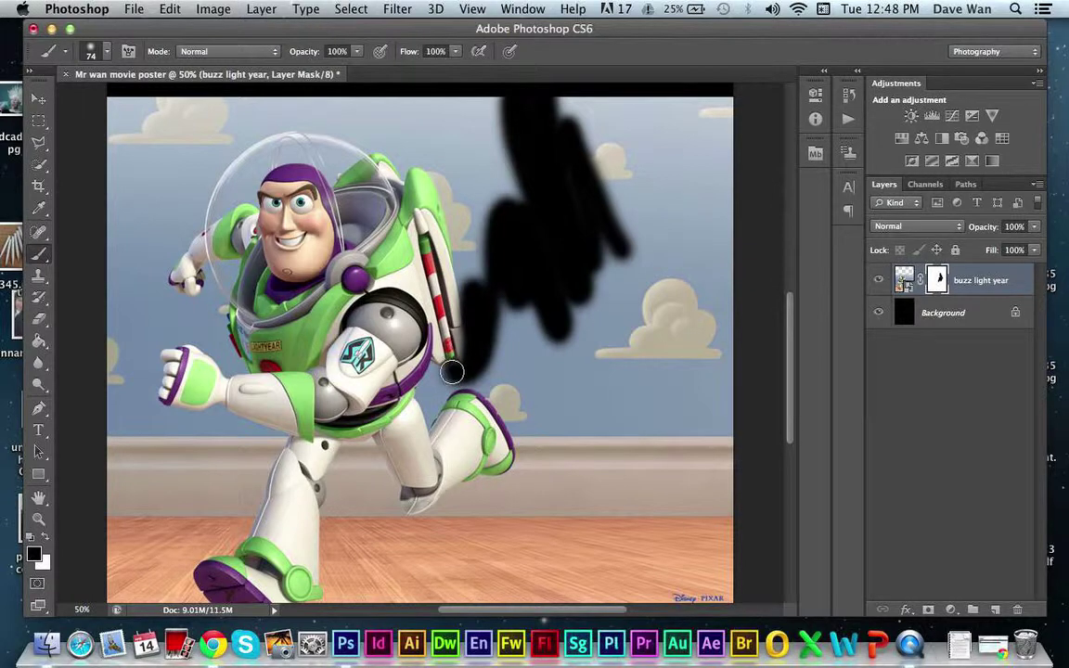
pyautogui.moveTo(443, 375); pyautogui.dragTo(454, 370)
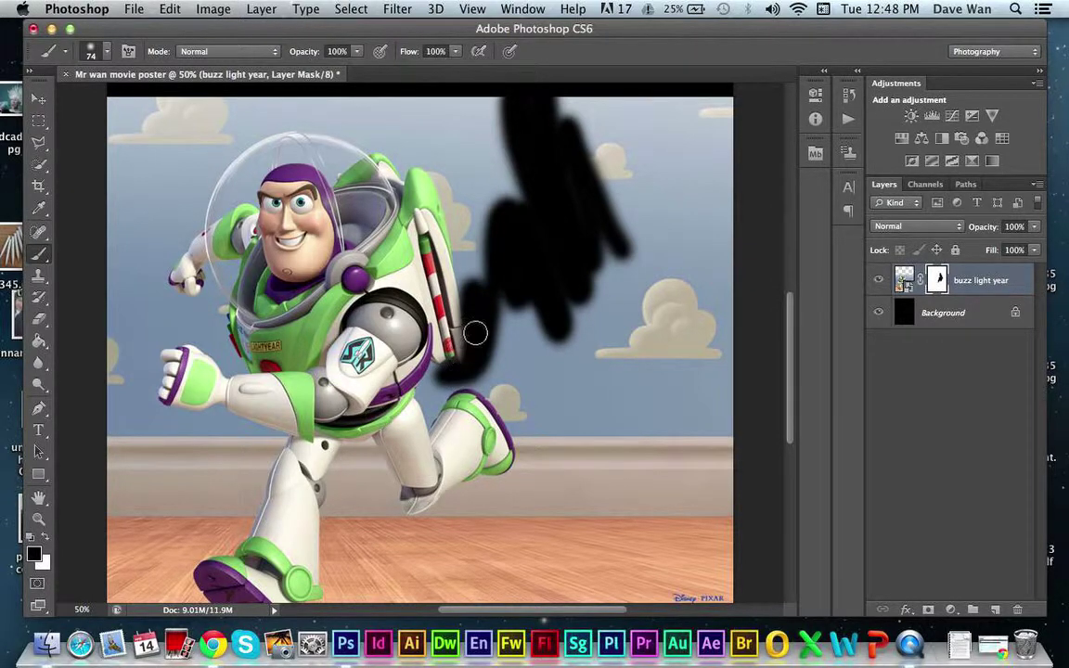
pyautogui.moveTo(473, 329); pyautogui.dragTo(490, 382)
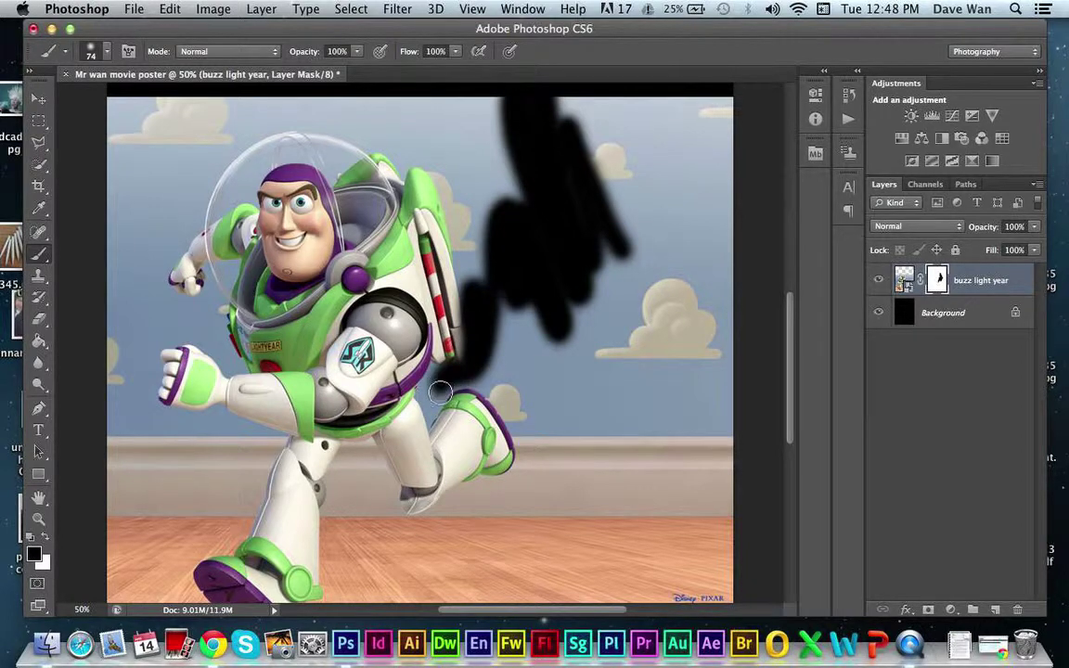
pyautogui.moveTo(432, 395)
pyautogui.mouseDown()
pyautogui.moveTo(431, 370)
pyautogui.moveTo(429, 399)
pyautogui.moveTo(442, 410)
pyautogui.moveTo(401, 367)
pyautogui.moveTo(390, 383)
pyautogui.moveTo(409, 345)
pyautogui.moveTo(430, 370)
pyautogui.moveTo(386, 325)
pyautogui.moveTo(442, 428)
pyautogui.mouseUp()
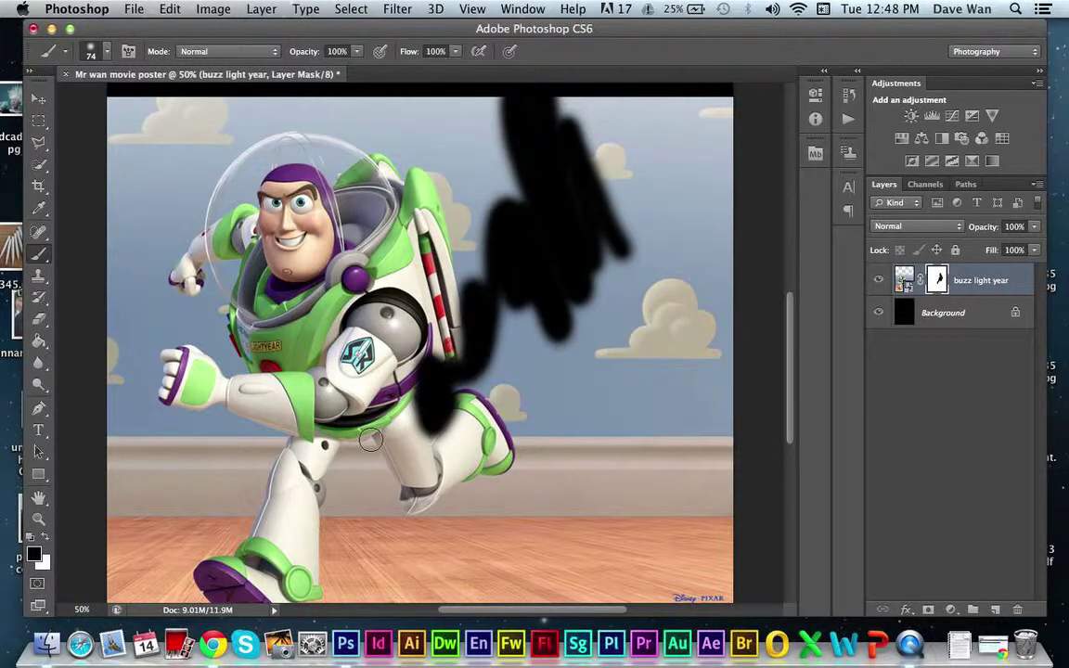
# Switch the foreground colour to white and paint on the mask to restore Buzz's purple waist edge and the backpack's lower end
pyautogui.press('super+equal')
pyautogui.press('super+equal')
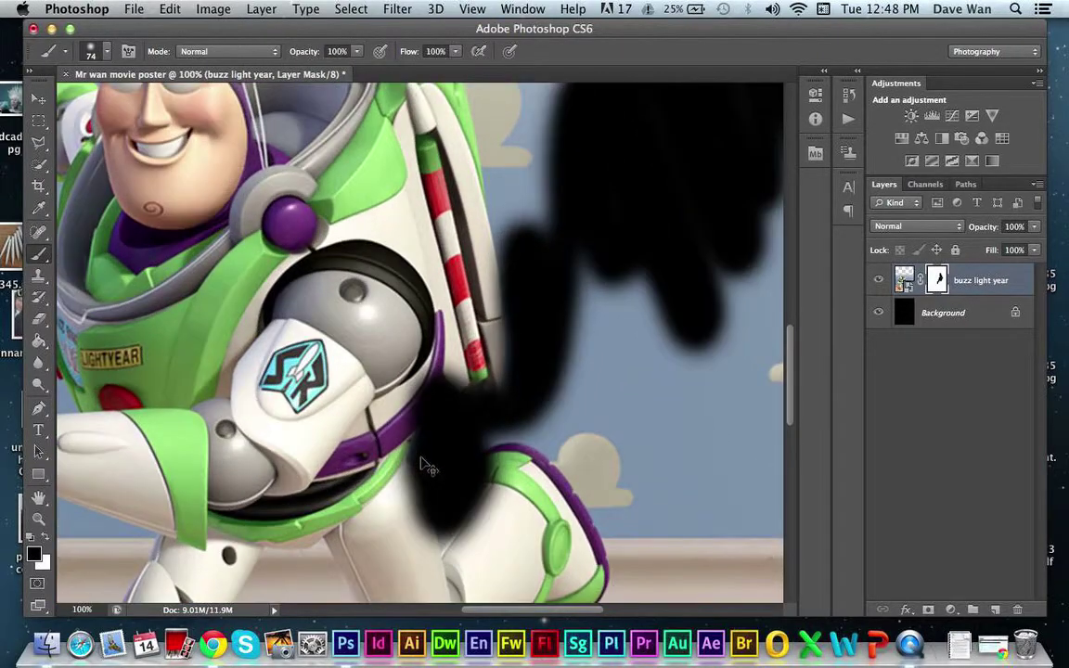
pyautogui.press('super+minus')
pyautogui.press('super+minus')
pyautogui.press('super+equal')
pyautogui.press('super+equal')
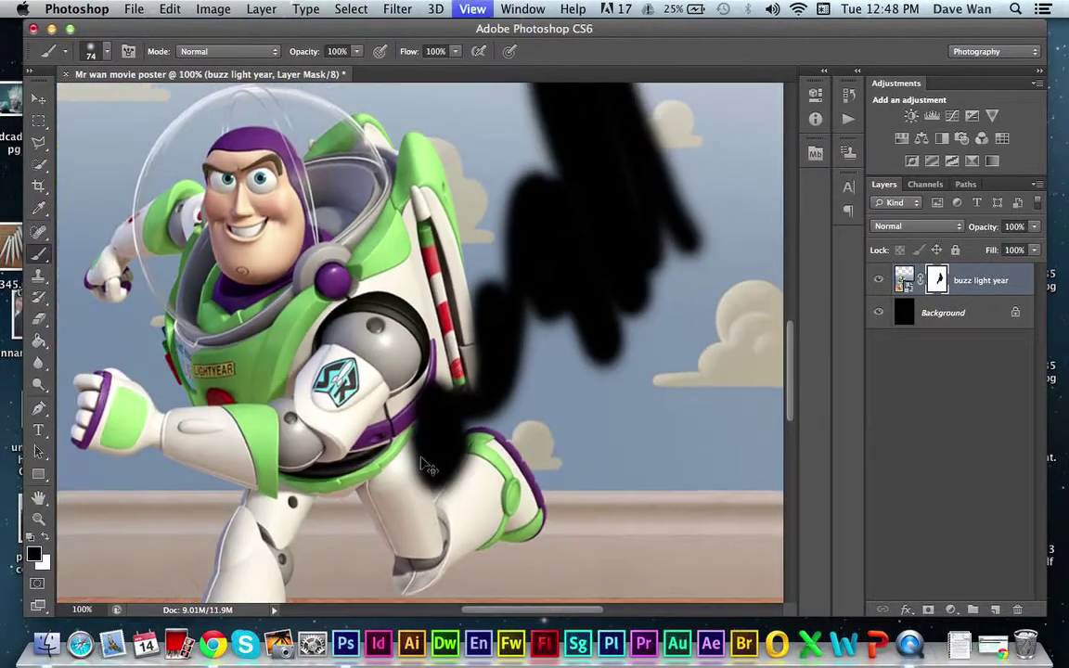
pyautogui.press('super+minus')
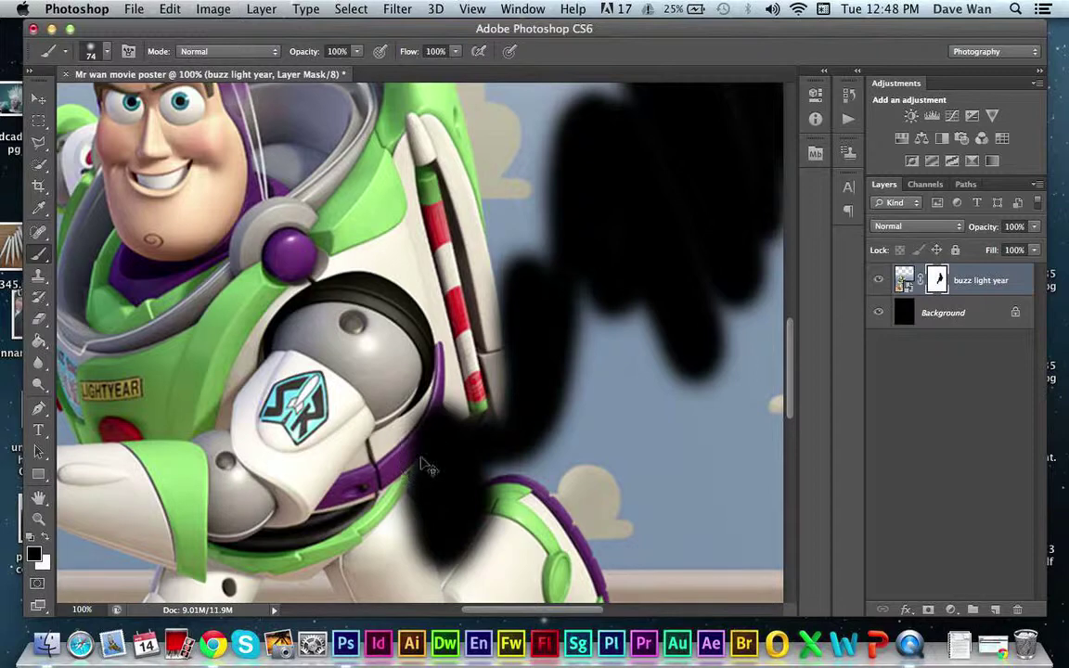
pyautogui.press('super+plus')
pyautogui.press('super+plus')
pyautogui.press('super+minus')
pyautogui.press('super+minus')
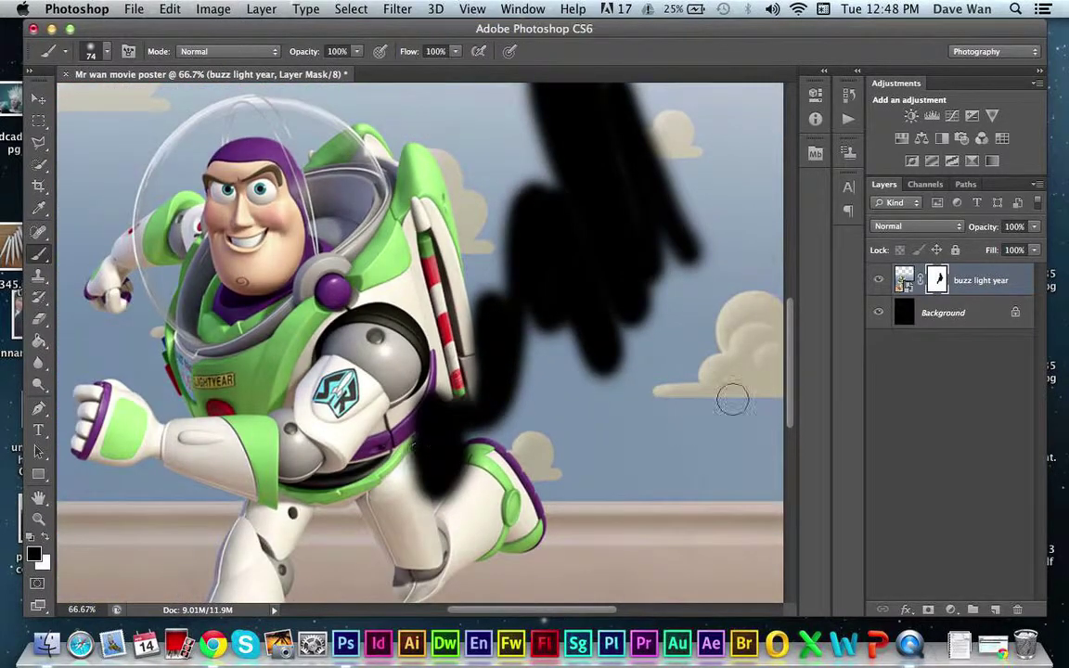
pyautogui.scroll(-5, 789, 345)
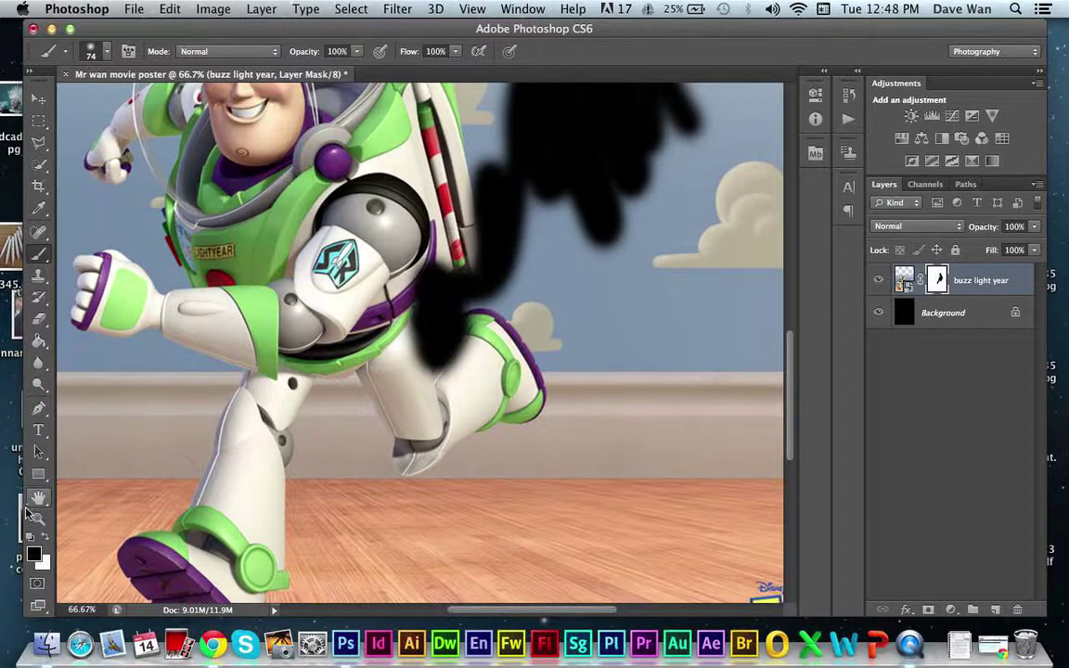
pyautogui.click(48, 543)
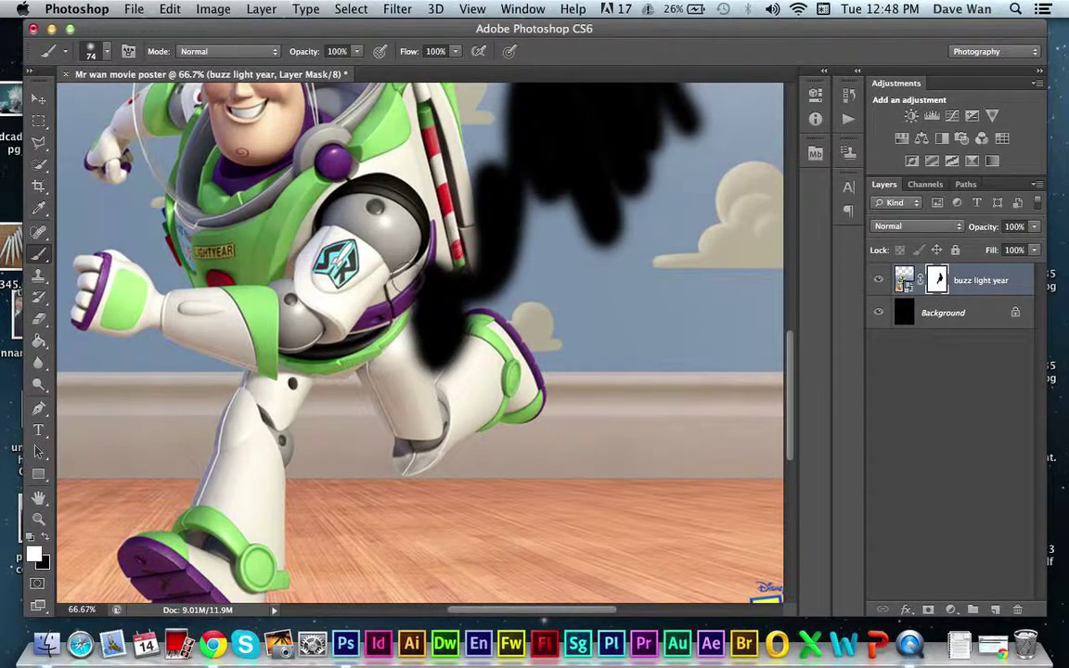
pyautogui.moveTo(429, 283)
pyautogui.mouseDown()
pyautogui.moveTo(423, 257)
pyautogui.moveTo(399, 234)
pyautogui.moveTo(425, 231)
pyautogui.moveTo(464, 248)
pyautogui.mouseUp()
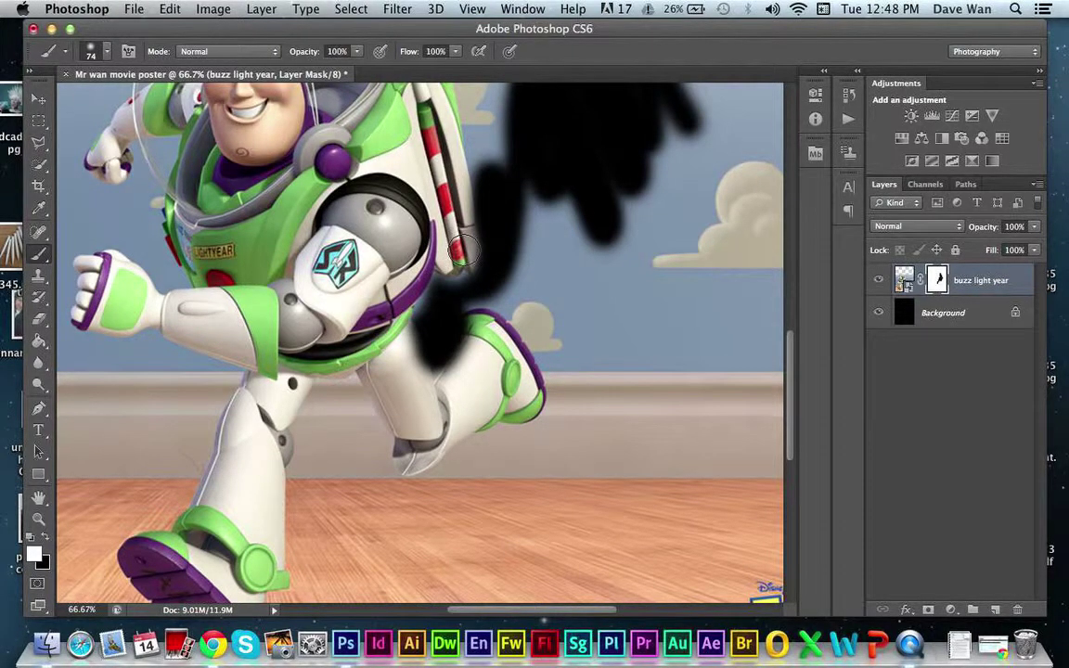
# Reduce the brush size to 39 px and paint white on the mask just beside Buzz's waist
pyautogui.click(107, 50)
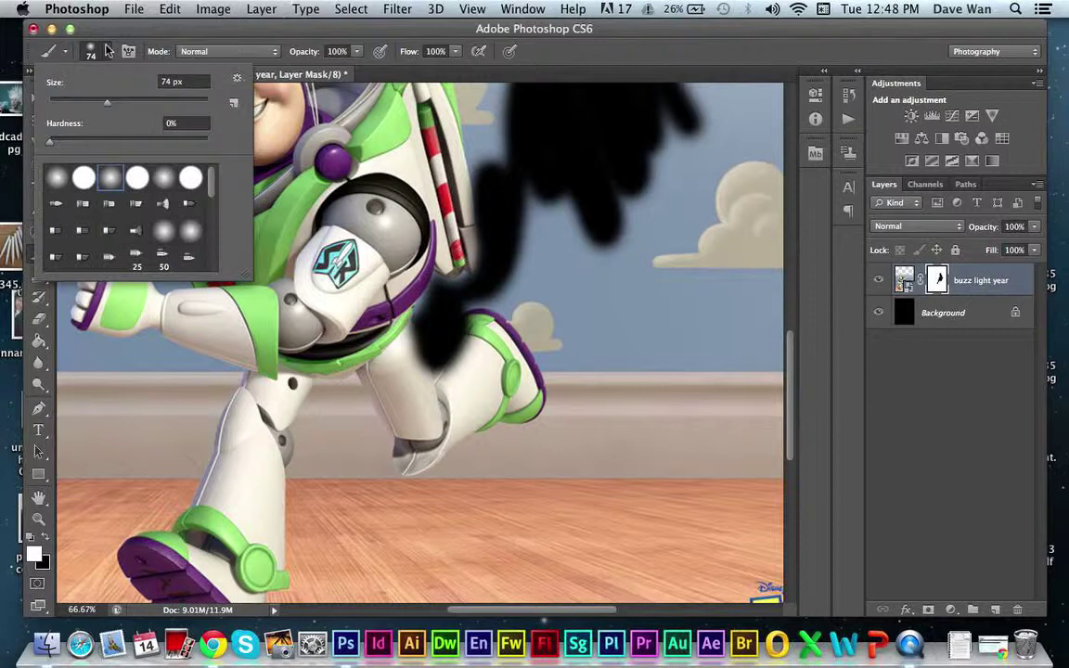
pyautogui.click(82, 103)
pyautogui.click(420, 320)
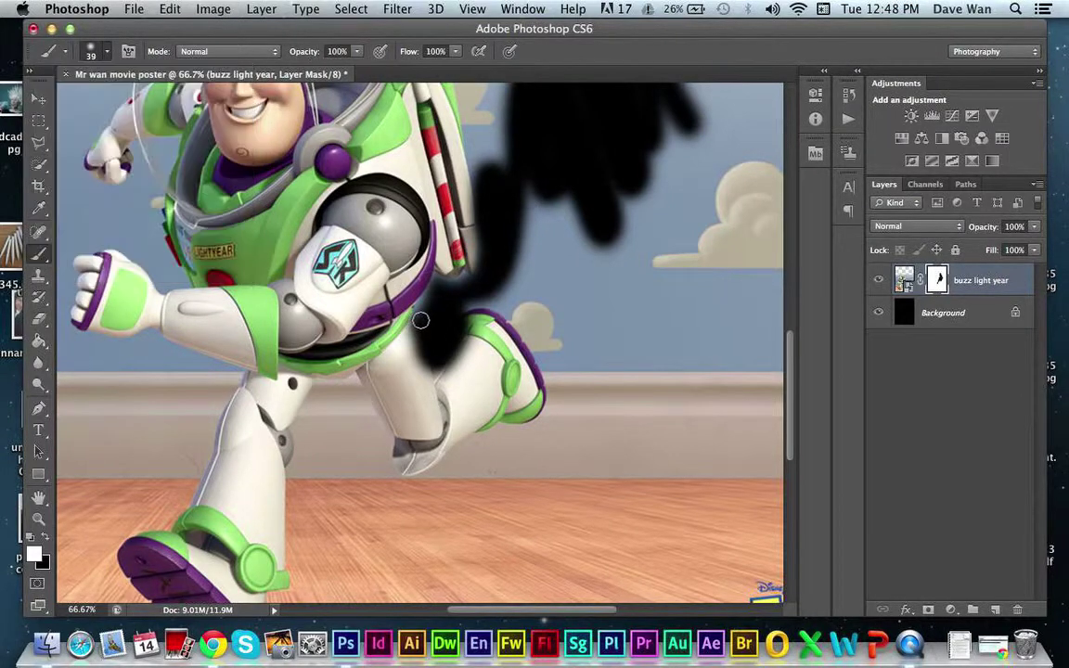
pyautogui.moveTo(421, 321)
pyautogui.mouseDown()
pyautogui.moveTo(379, 284)
pyautogui.moveTo(418, 318)
pyautogui.mouseUp()
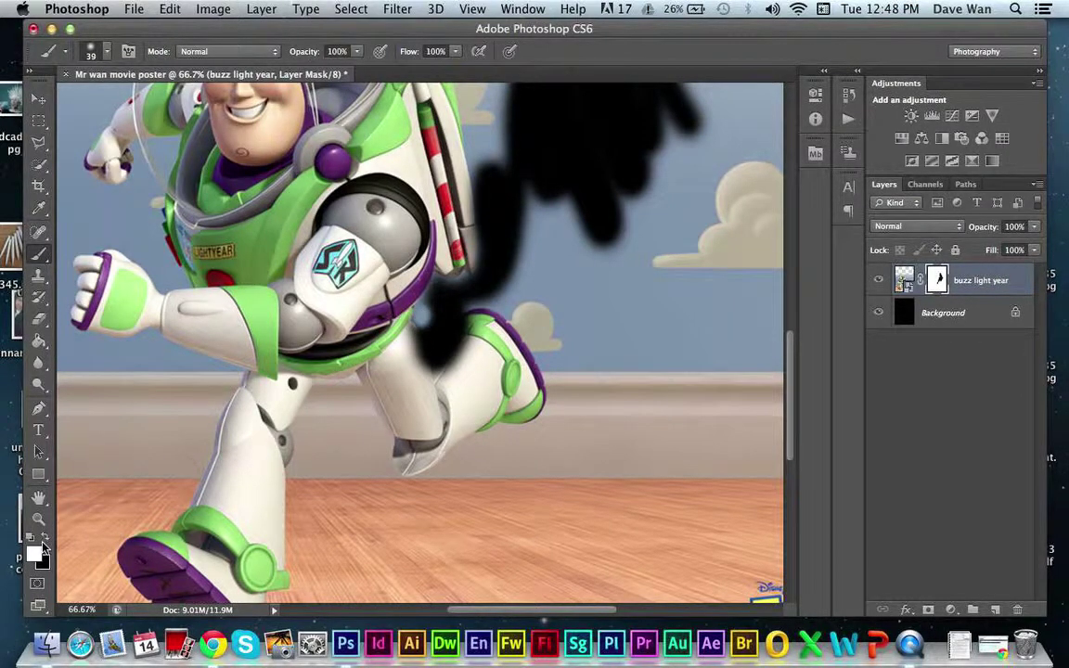
# Paint black on the mask over the exposed wall beside the waist, and white along the rear thigh to restore its edge
pyautogui.click(45, 535)
pyautogui.moveTo(429, 323)
pyautogui.mouseDown()
pyautogui.moveTo(376, 281)
pyautogui.moveTo(424, 307)
pyautogui.moveTo(438, 276)
pyautogui.moveTo(472, 280)
pyautogui.moveTo(487, 268)
pyautogui.moveTo(486, 234)
pyautogui.moveTo(430, 358)
pyautogui.moveTo(436, 275)
pyautogui.moveTo(429, 353)
pyautogui.moveTo(420, 321)
pyautogui.mouseUp()
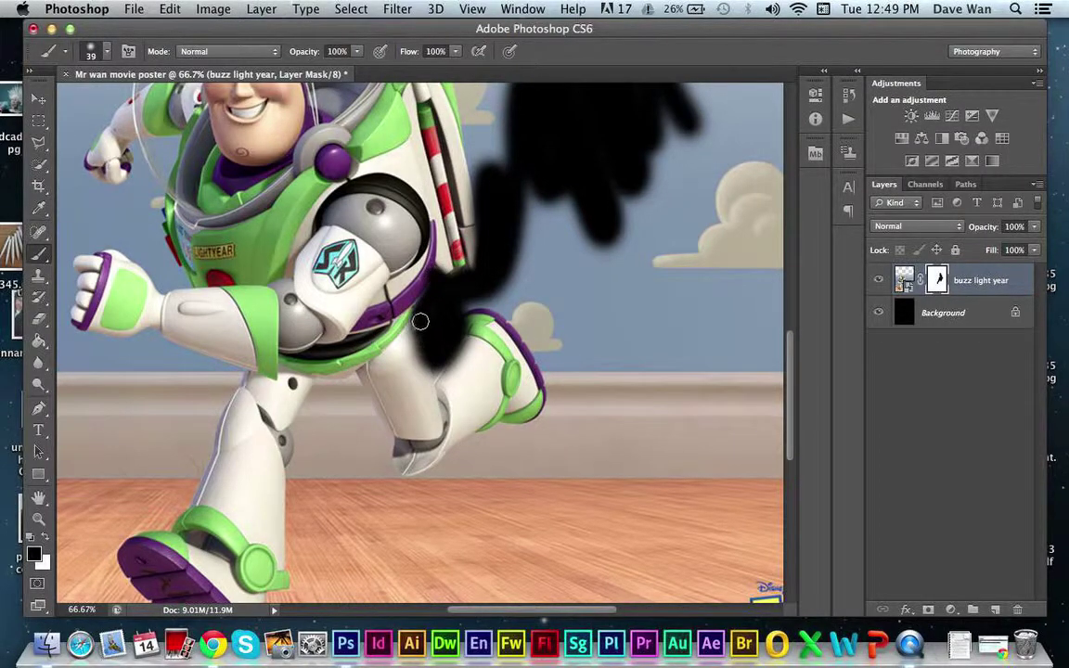
pyautogui.click(46, 541)
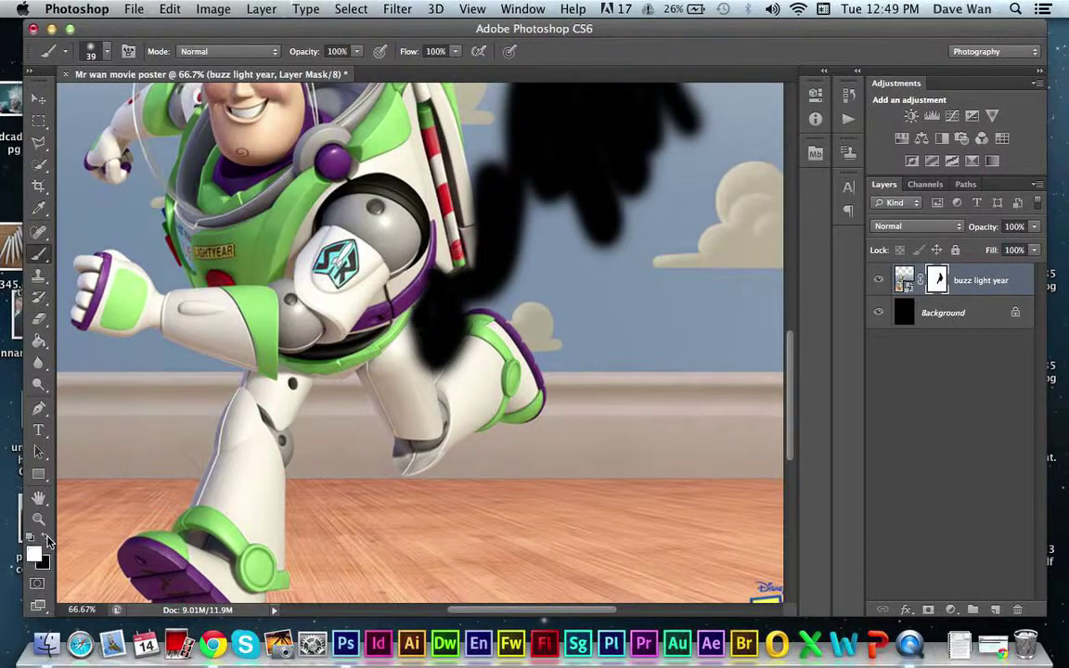
pyautogui.moveTo(413, 345); pyautogui.dragTo(406, 323)
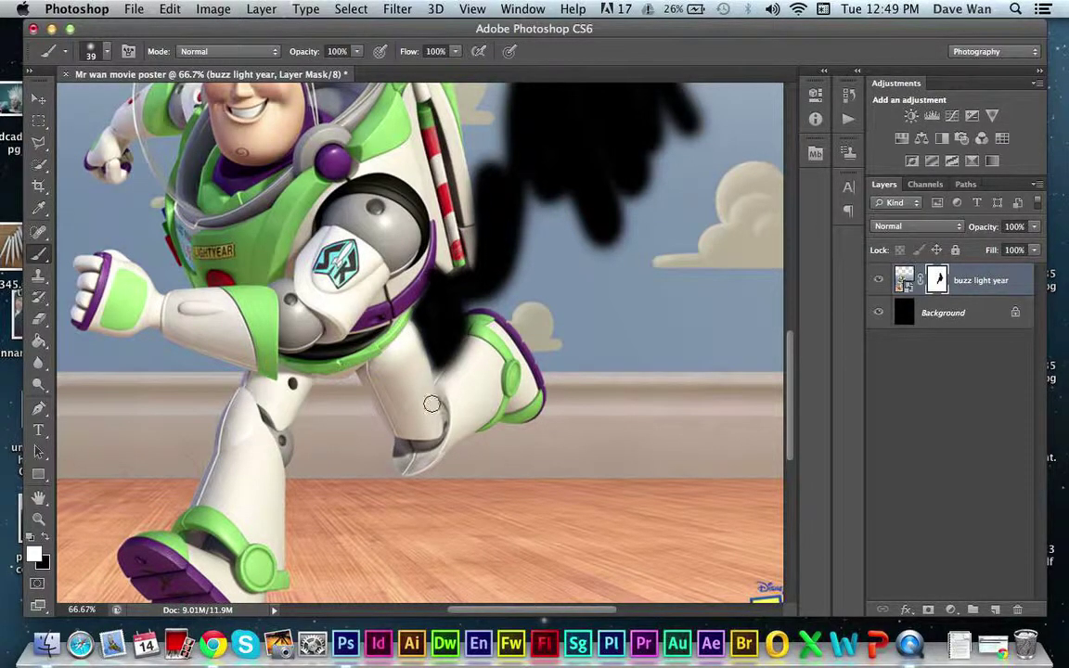
# Choose the Polygonal Lasso tool and set its feather to 2 px
pyautogui.press('super+minus')
pyautogui.press('super+minus')
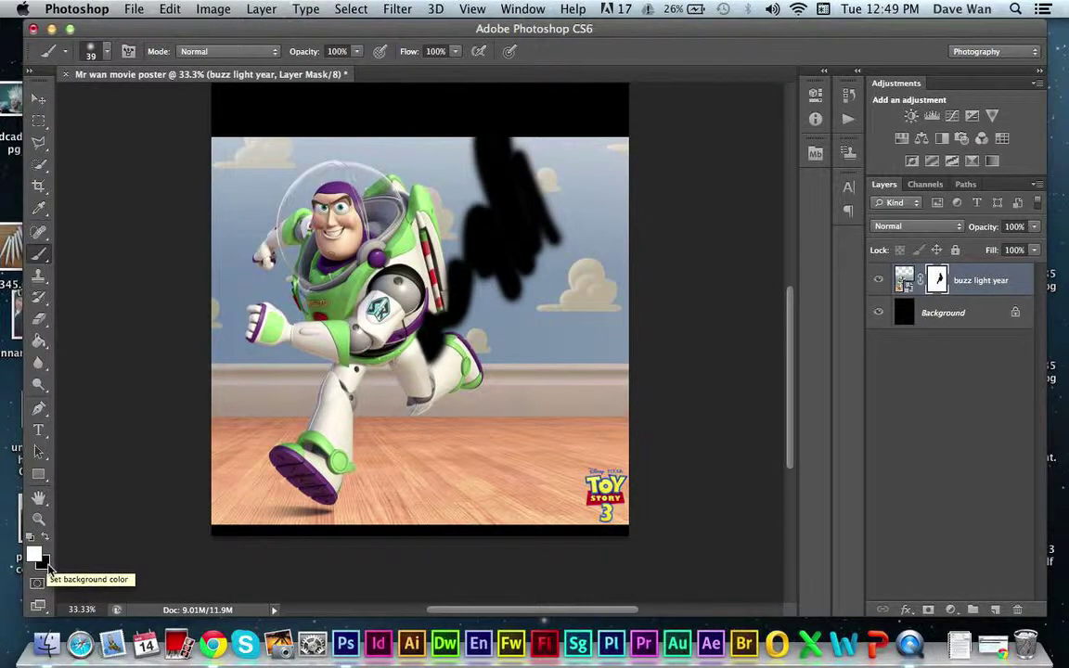
pyautogui.click(38, 144)
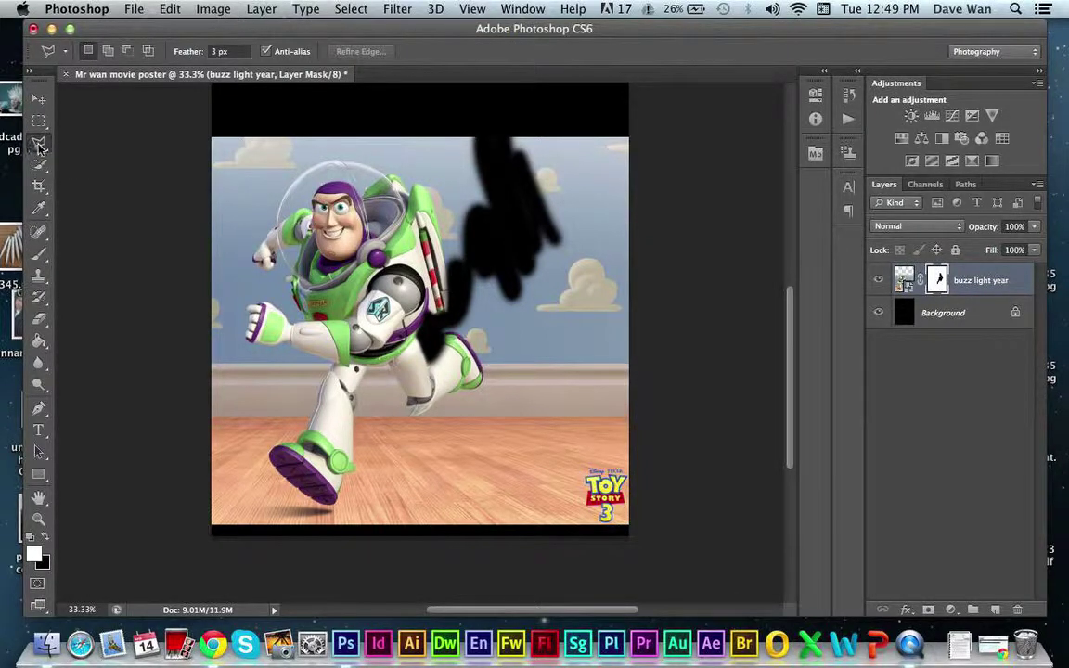
pyautogui.click(39, 146)
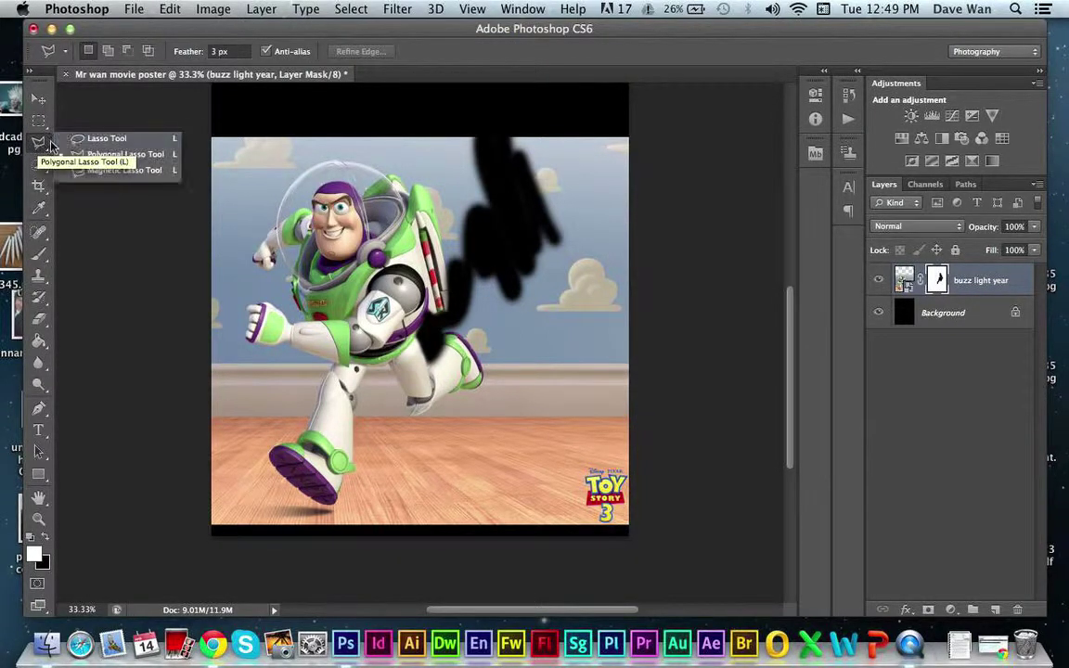
pyautogui.click(103, 154)
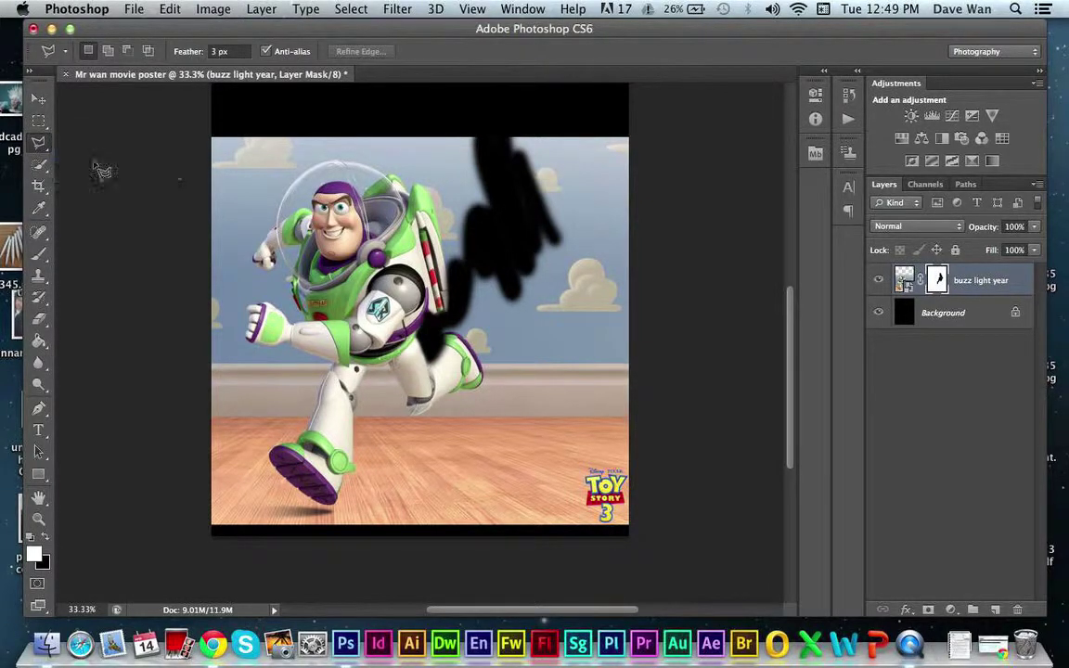
pyautogui.click(213, 51)
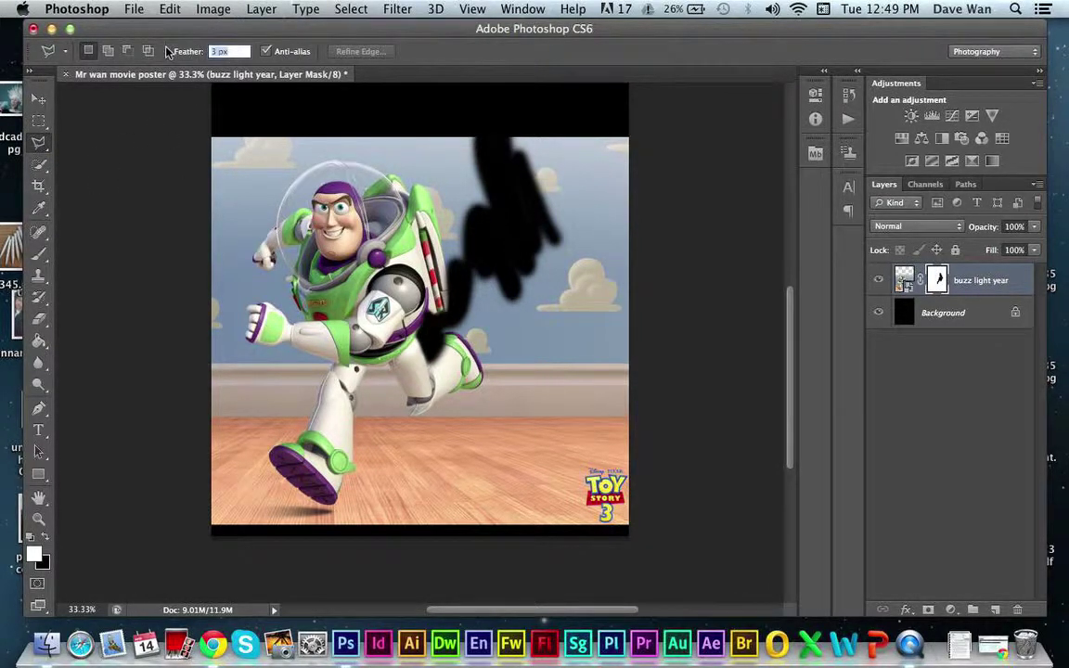
pyautogui.press('Return')
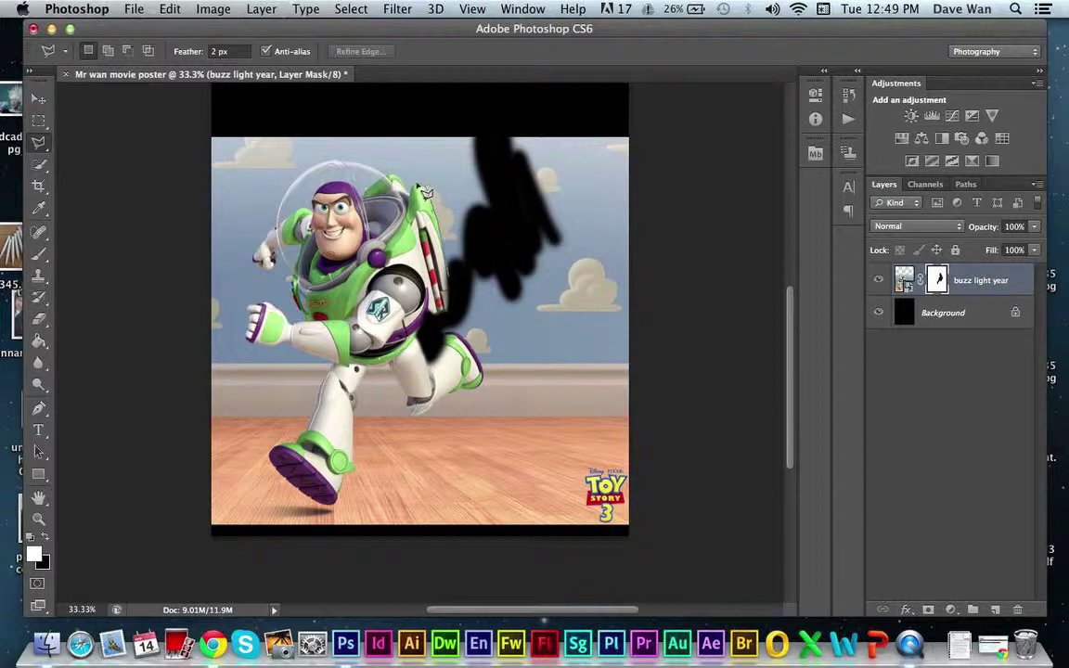
# Outline the wall area above and beside the backpack with the Polygonal Lasso, fill it with black on the mask, and deselect
pyautogui.click(373, 152)
pyautogui.click(372, 121)
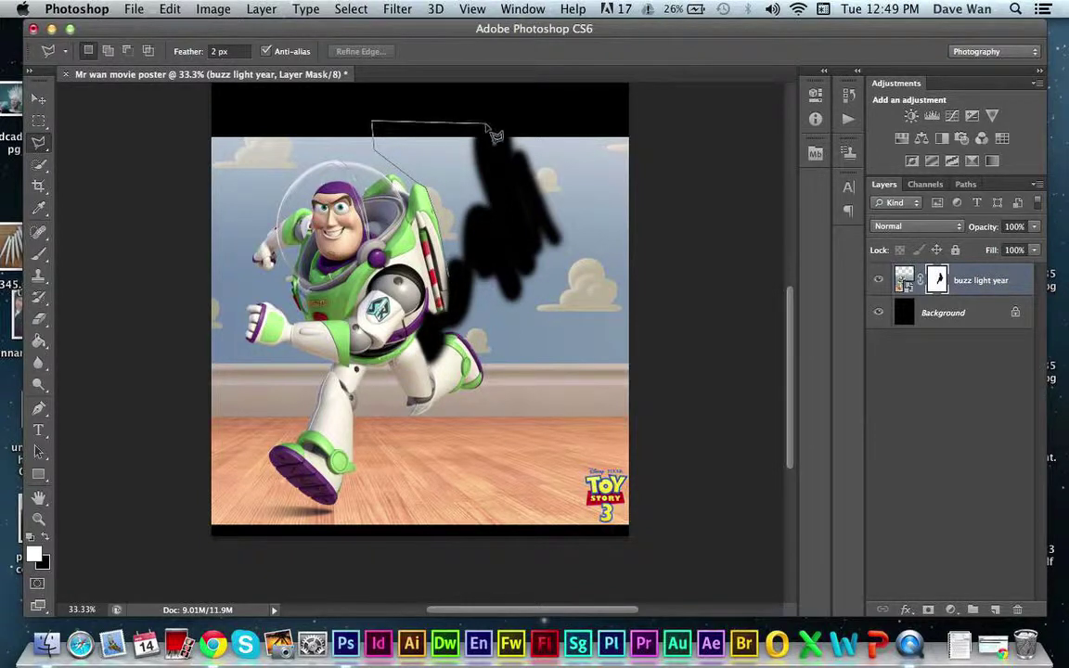
pyautogui.click(486, 123)
pyautogui.click(509, 220)
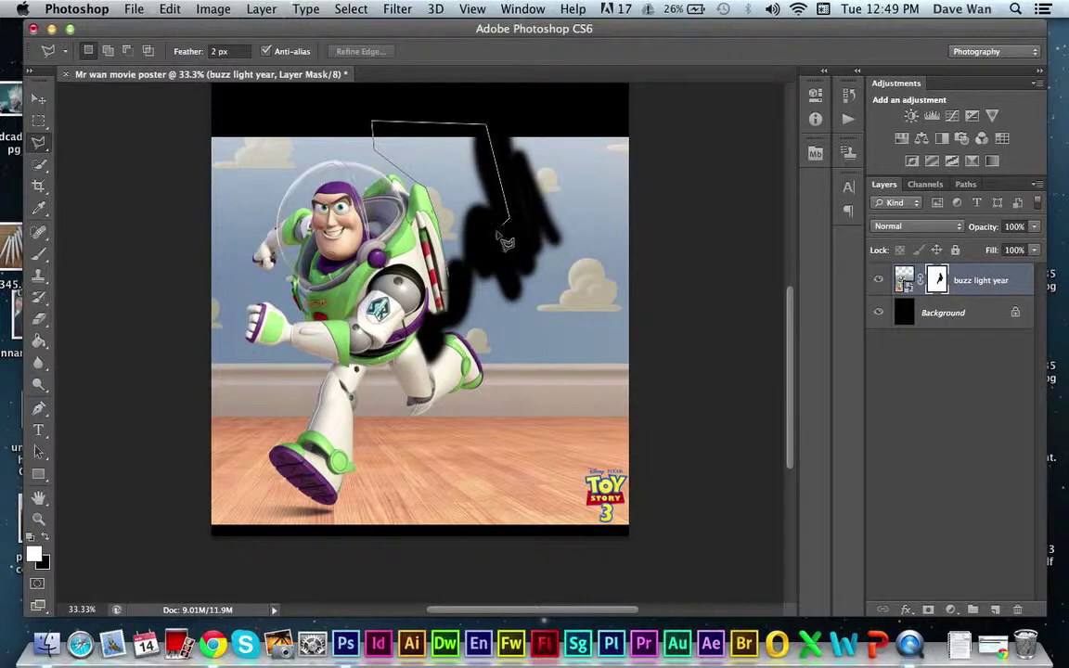
pyautogui.doubleClick(454, 286)
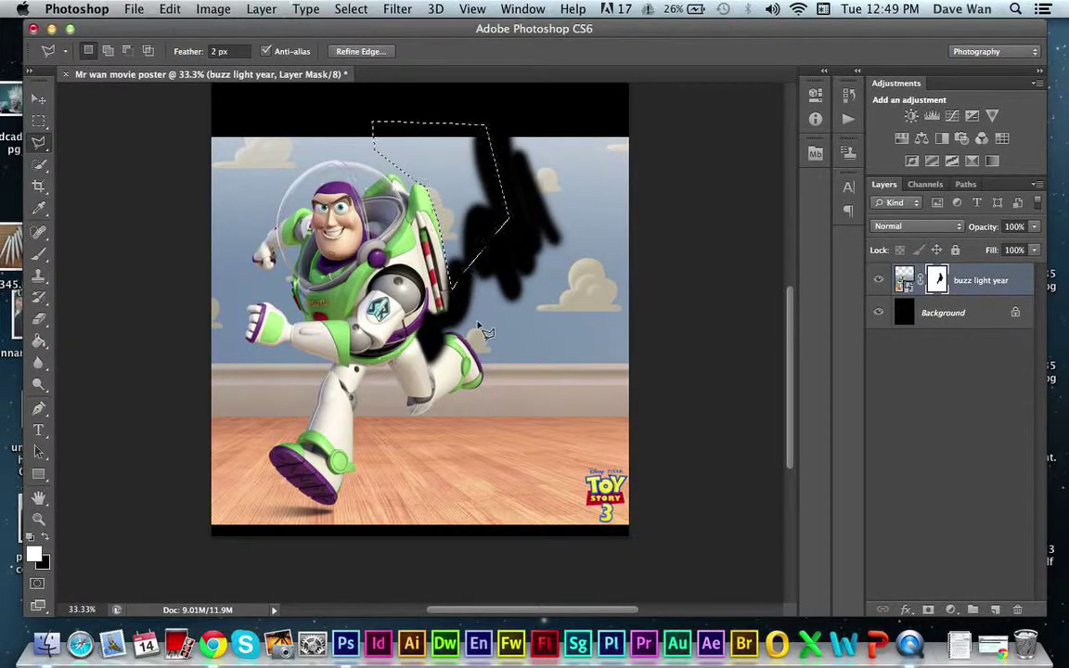
pyautogui.press('BackSpace')
pyautogui.press('super+d')
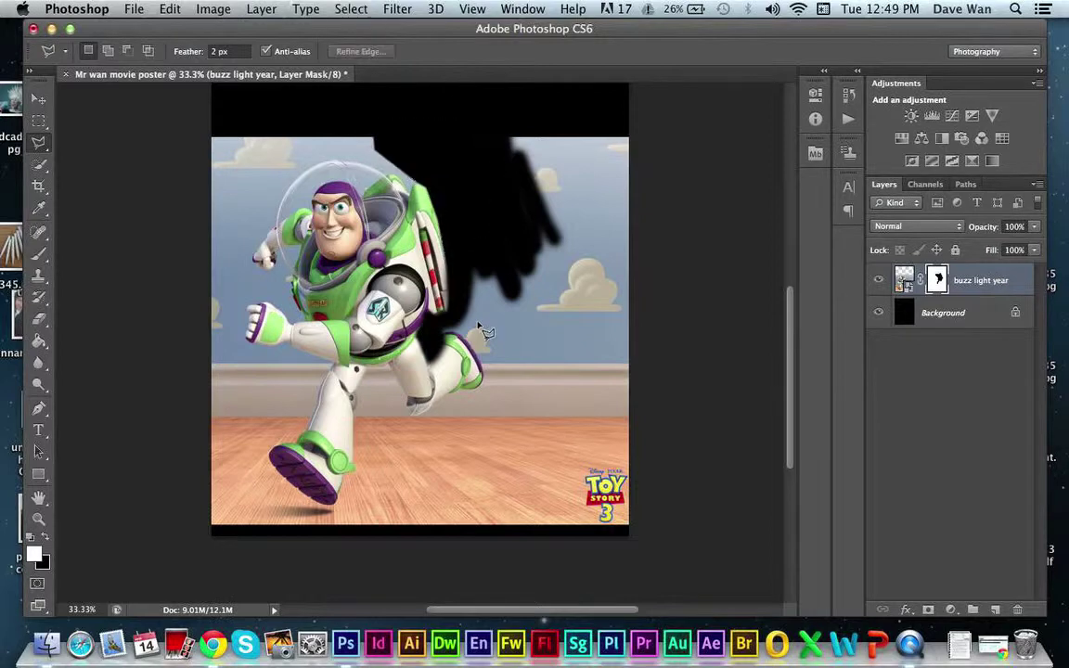
# Dab white on the mask beside the backpack's outer edge with the Brush tool, and cover the exposed wall with black
pyautogui.press('super+plus')
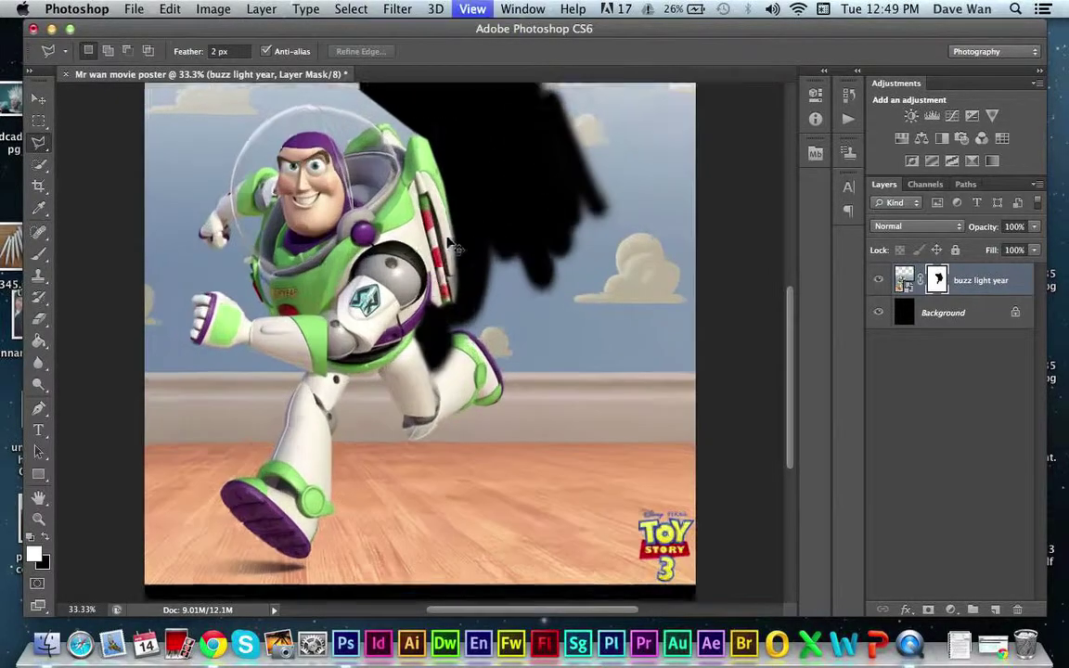
pyautogui.press('super+plus')
pyautogui.press('super+plus')
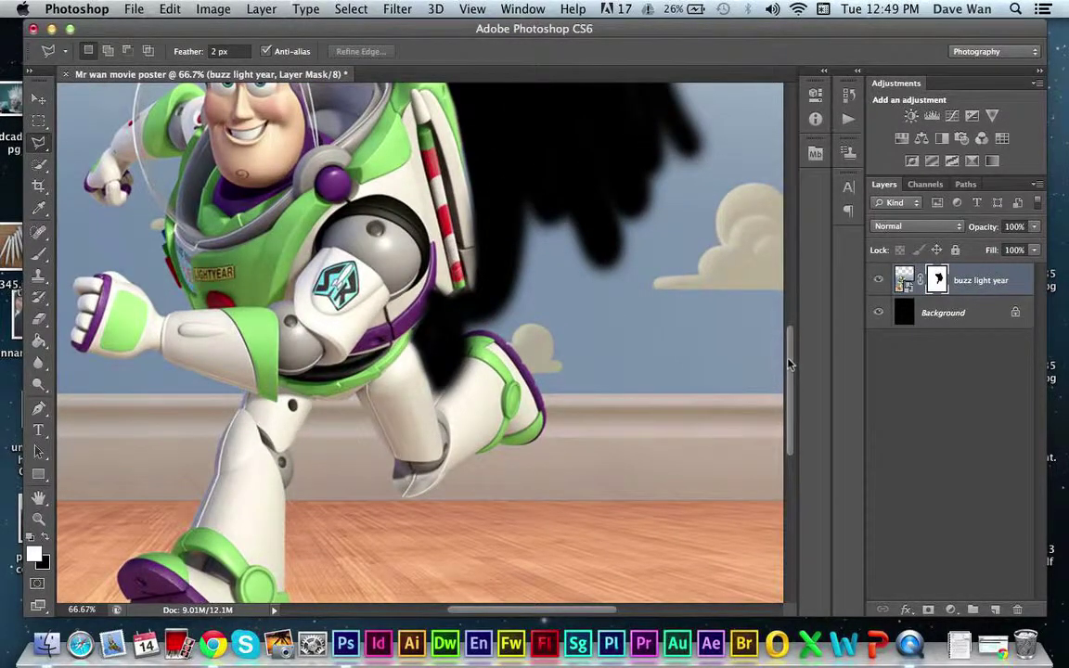
pyautogui.scroll(5, 789, 364)
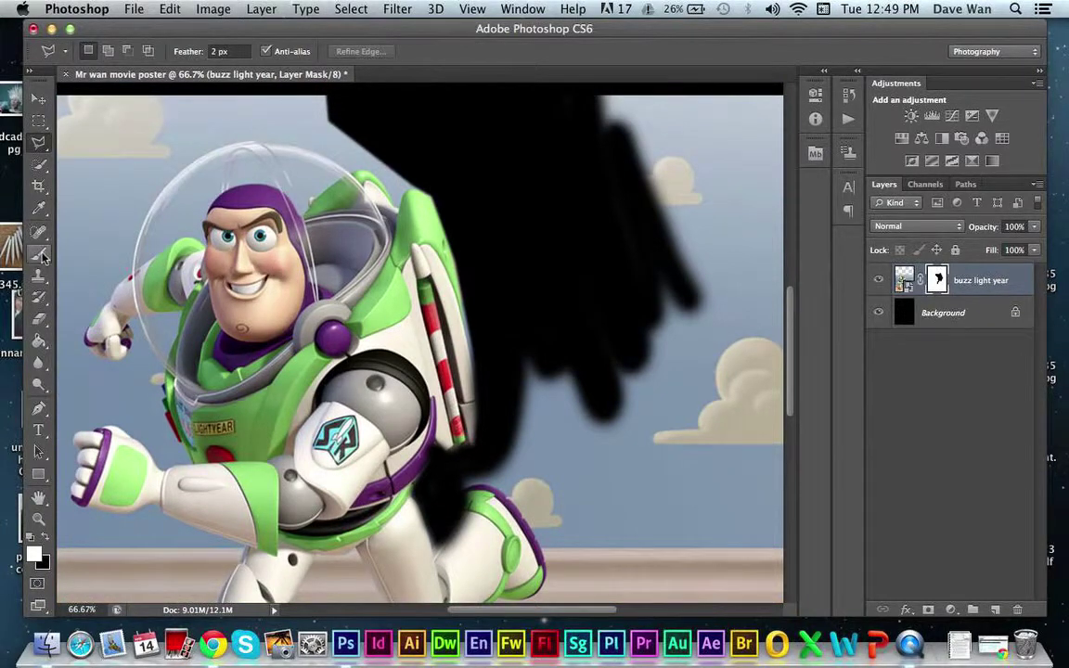
pyautogui.click(40, 253)
pyautogui.click(479, 356)
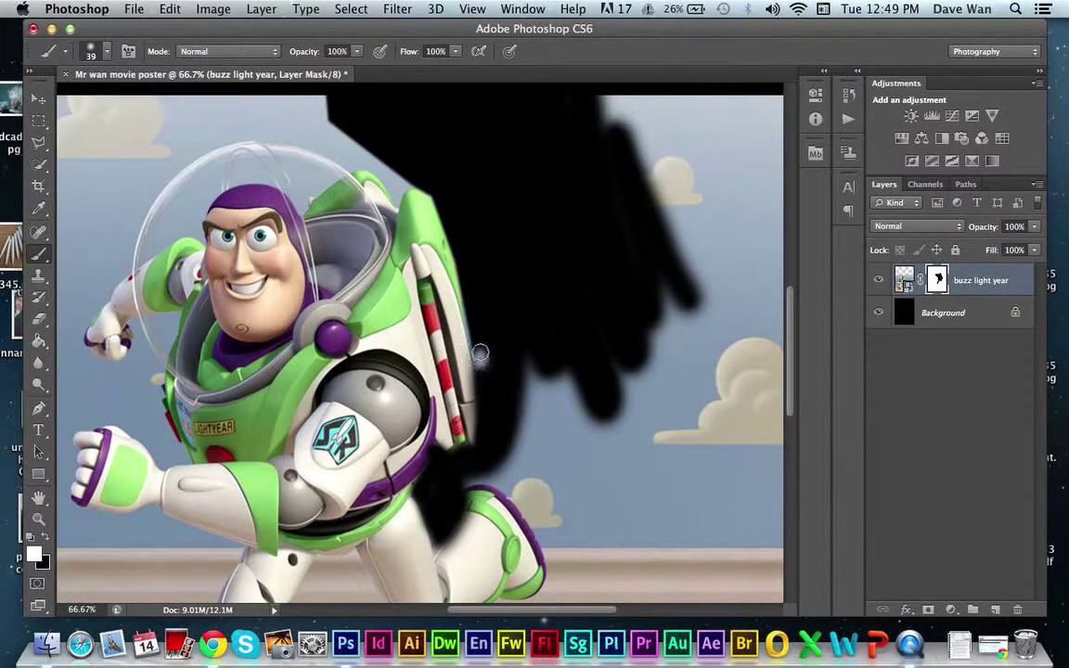
pyautogui.click(42, 537)
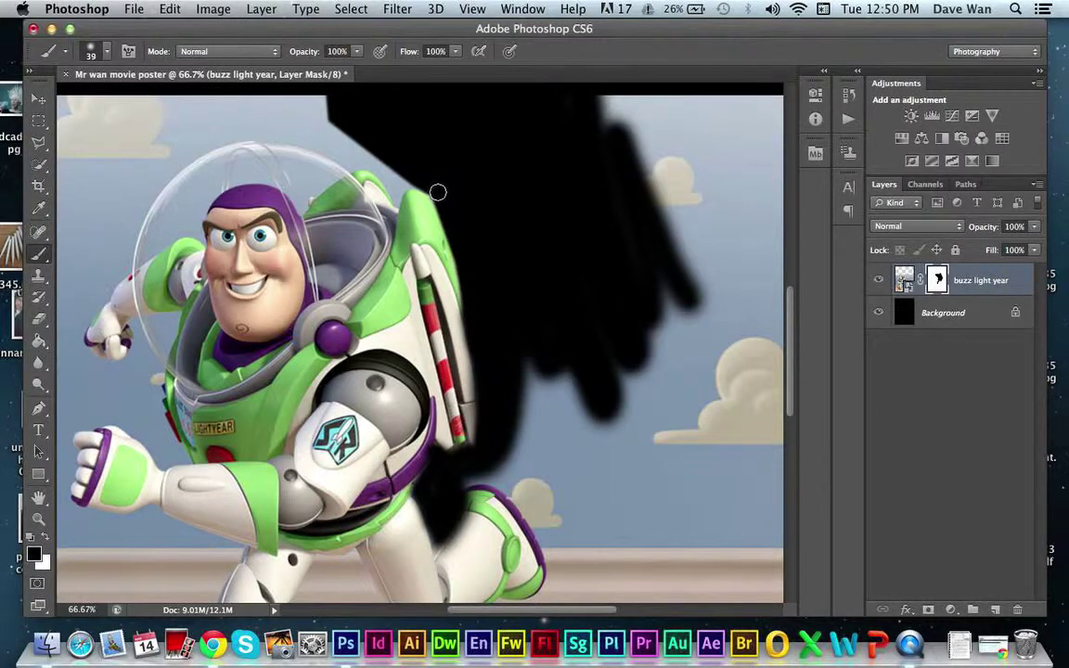
pyautogui.click(42, 143)
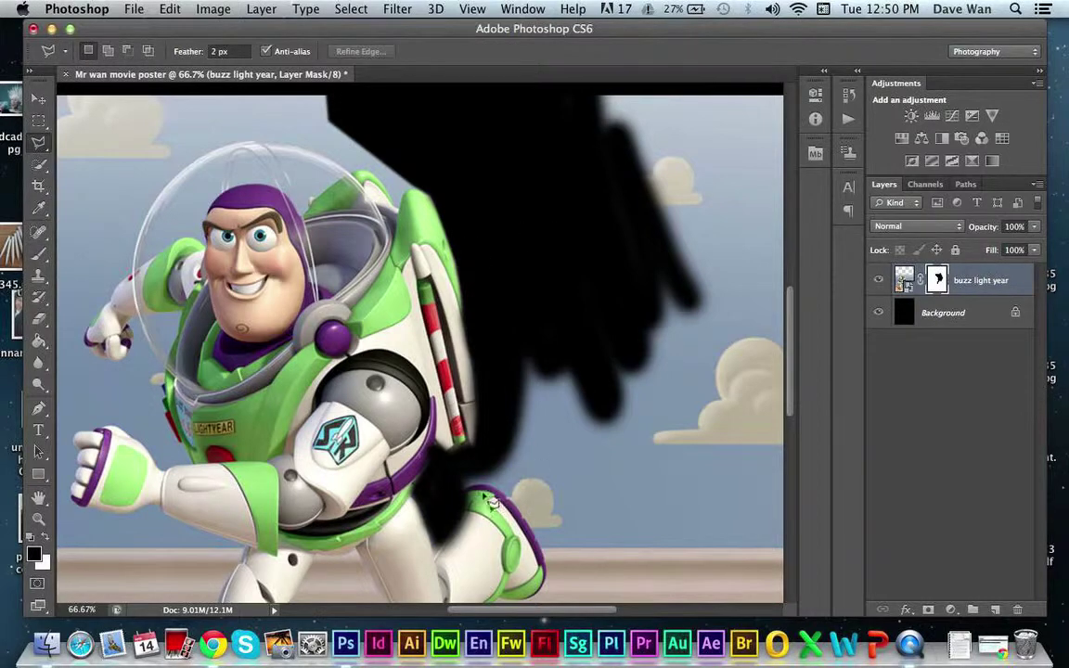
pyautogui.scroll(-1, 462, 503)
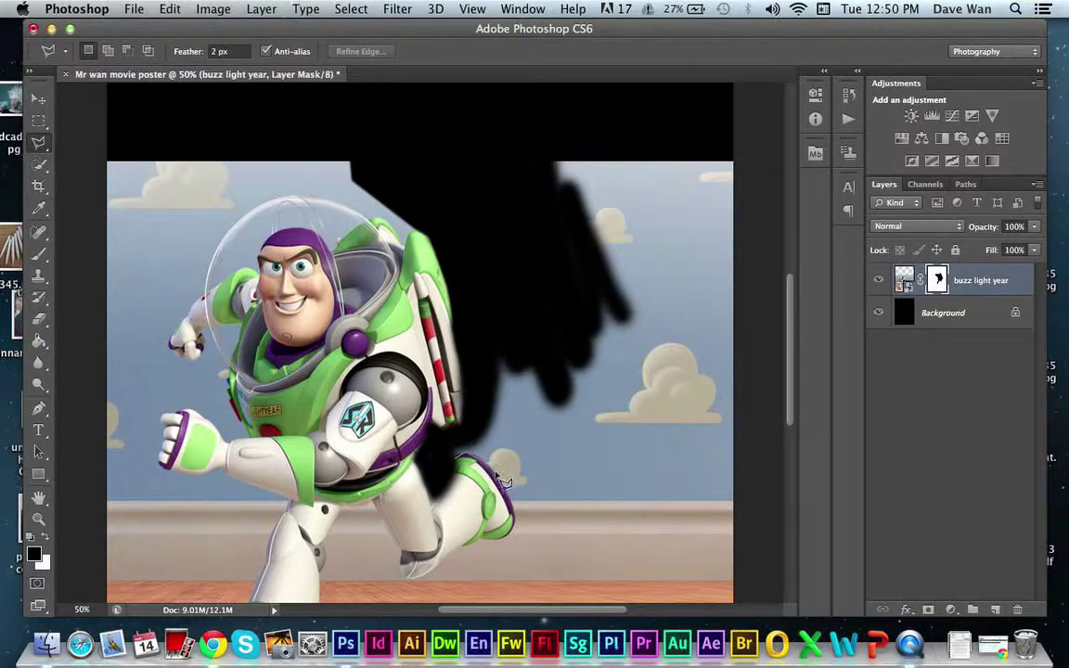
pyautogui.click(520, 516)
pyautogui.click(539, 550)
pyautogui.click(751, 537)
pyautogui.click(767, 139)
pyautogui.click(655, 111)
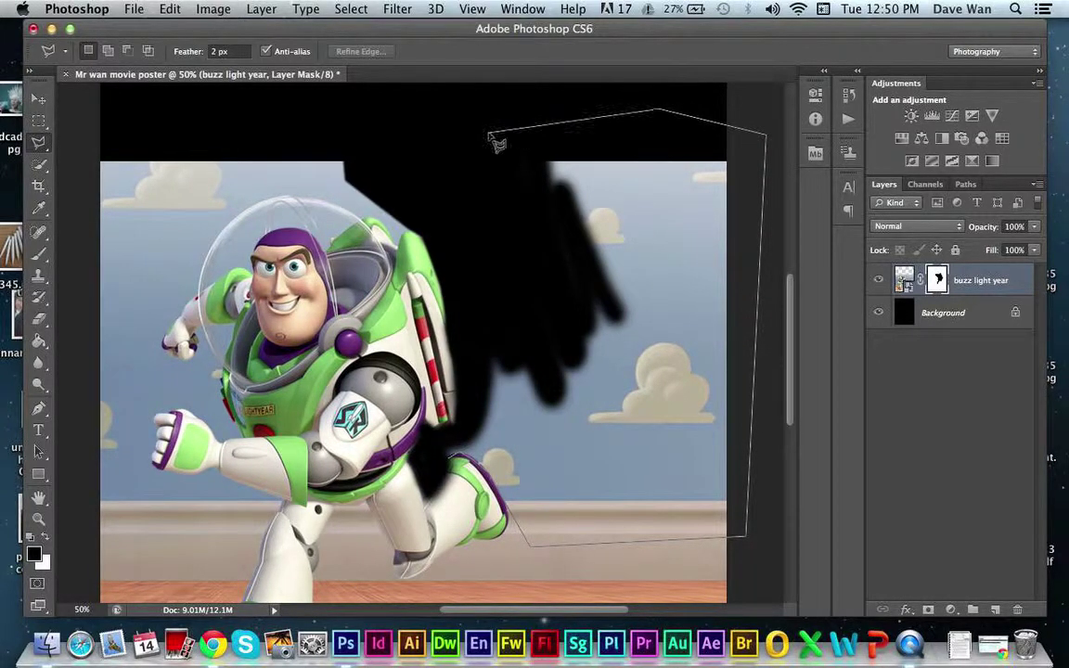
pyautogui.doubleClick(437, 155)
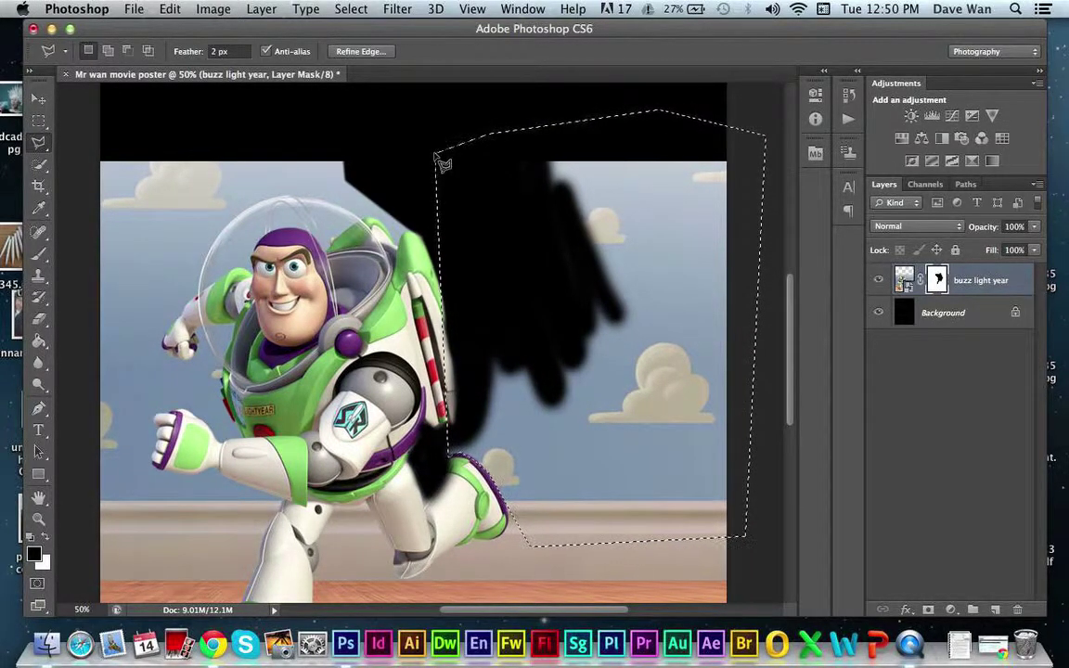
pyautogui.press('super+d')
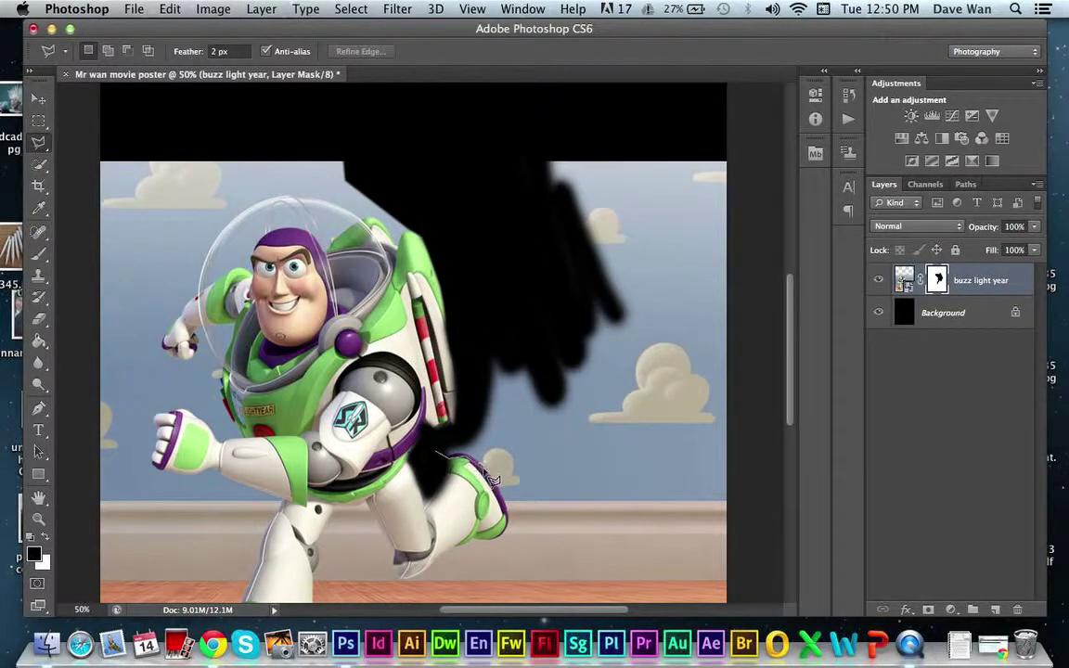
# Outline the wall area behind the backpack and rear shoe with the Polygonal Lasso, fill it with black on the mask, and deselect
pyautogui.click(477, 466)
pyautogui.click(510, 515)
pyautogui.click(687, 568)
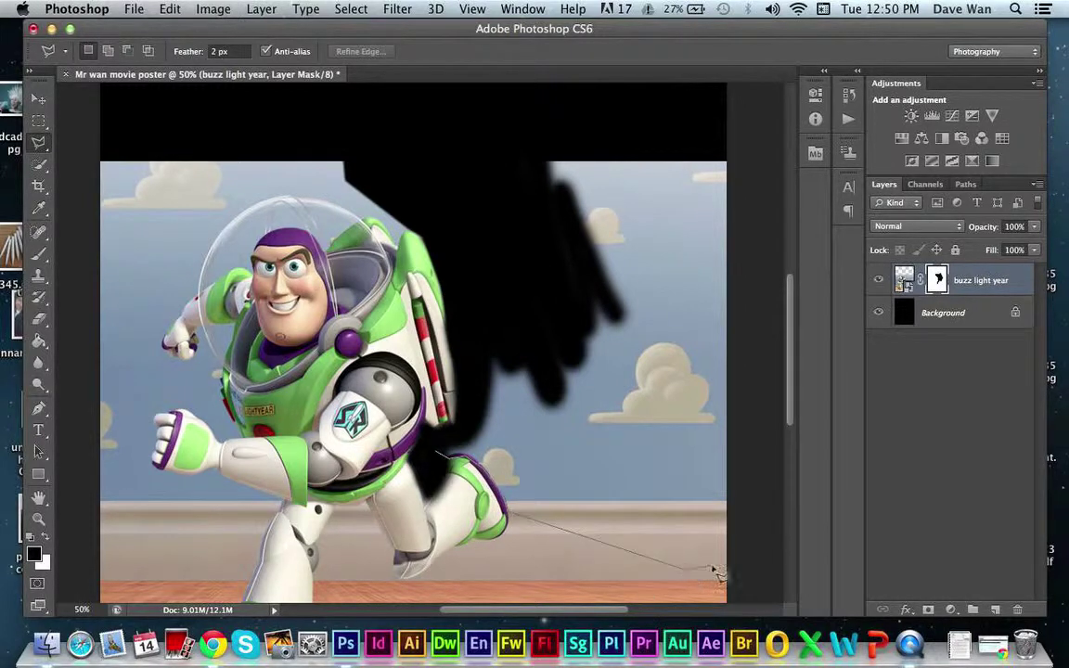
pyautogui.click(750, 556)
pyautogui.click(767, 150)
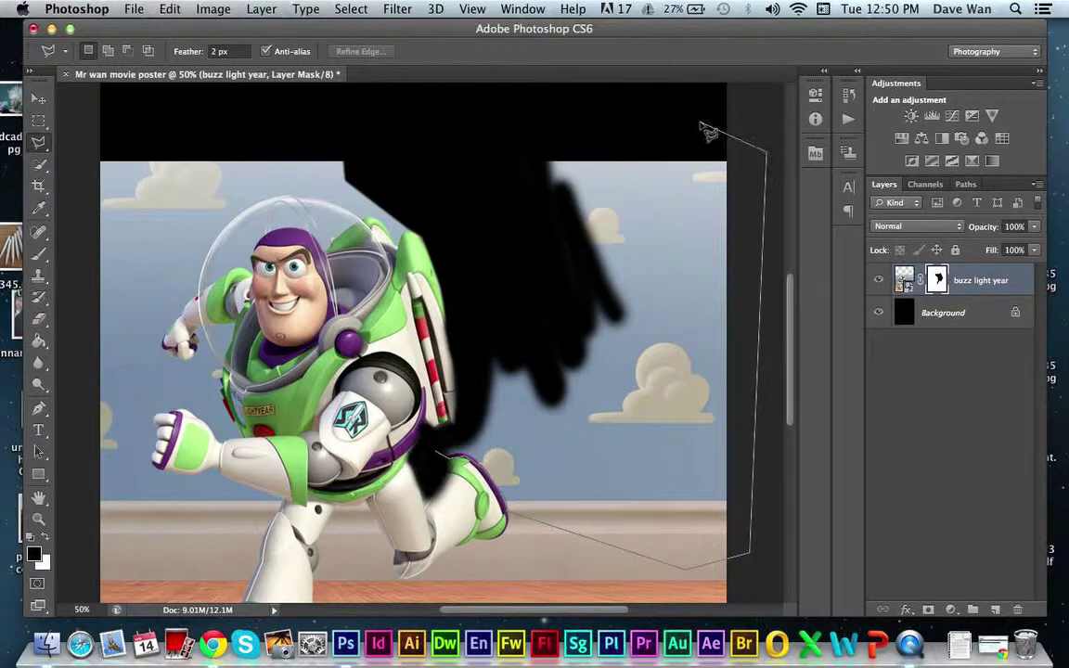
pyautogui.click(700, 122)
pyautogui.click(510, 127)
pyautogui.click(499, 302)
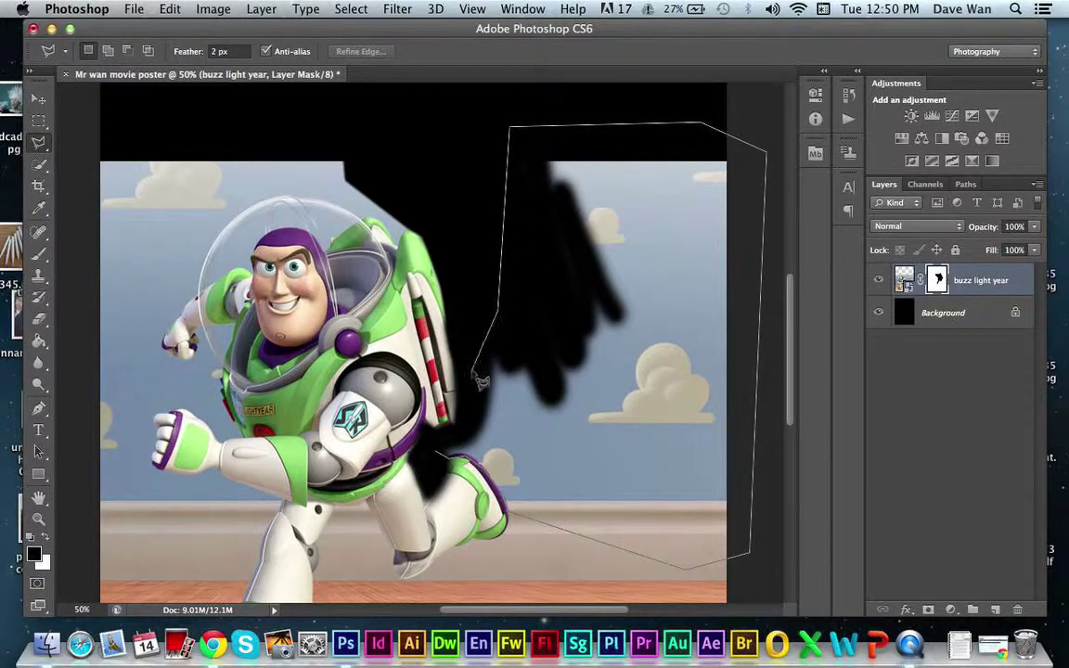
pyautogui.click(444, 459)
pyautogui.press('BackSpace')
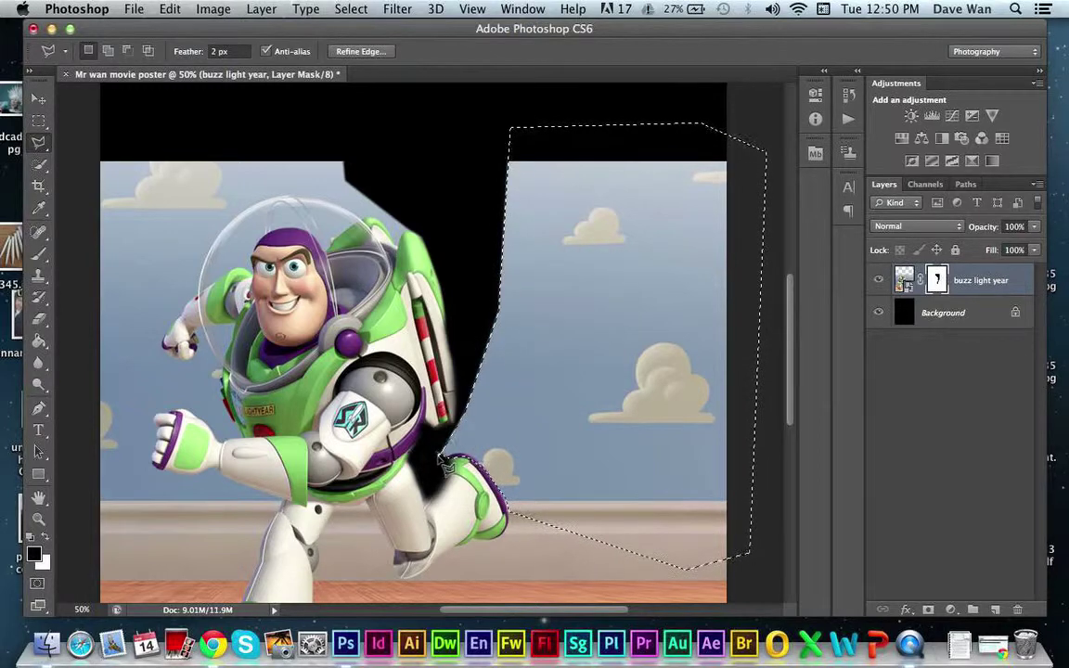
pyautogui.click(44, 539)
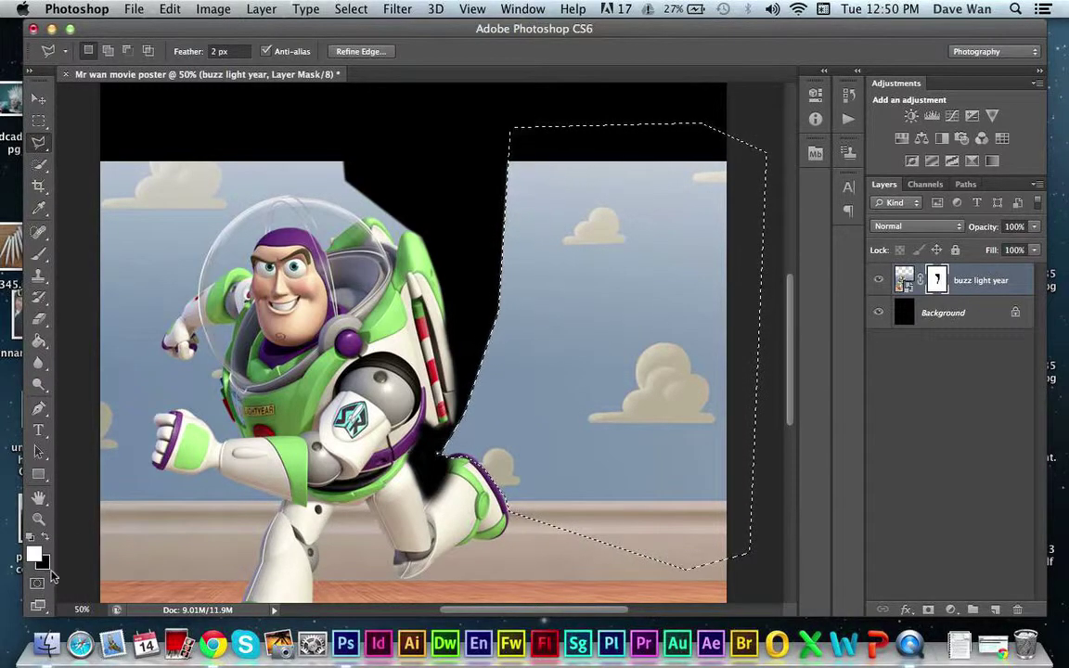
pyautogui.press('BackSpace')
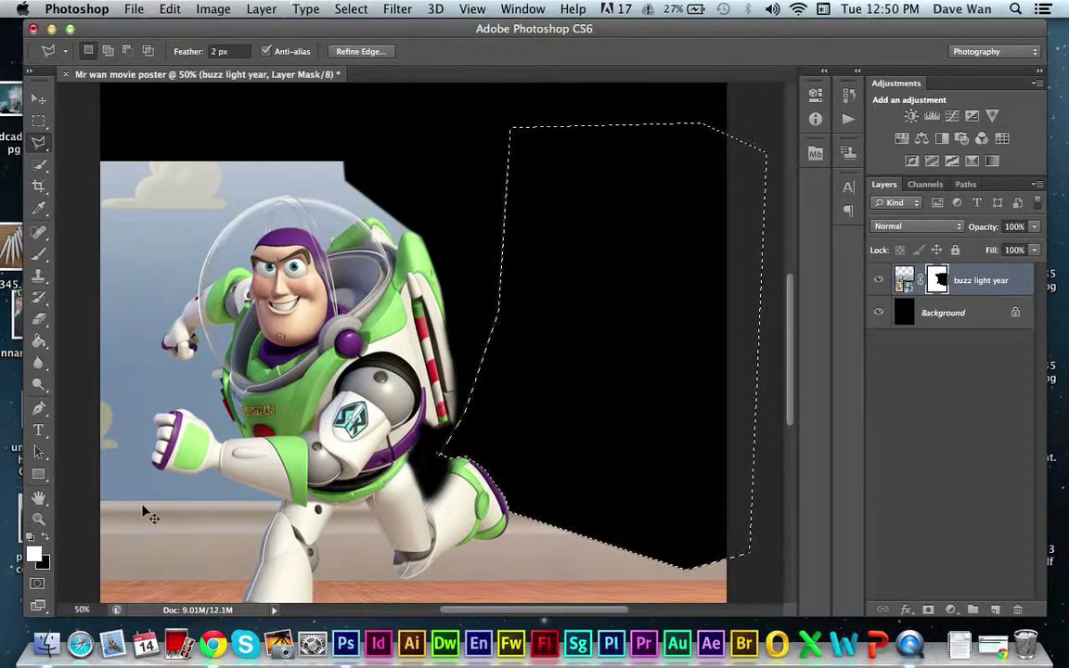
pyautogui.press('super+d')
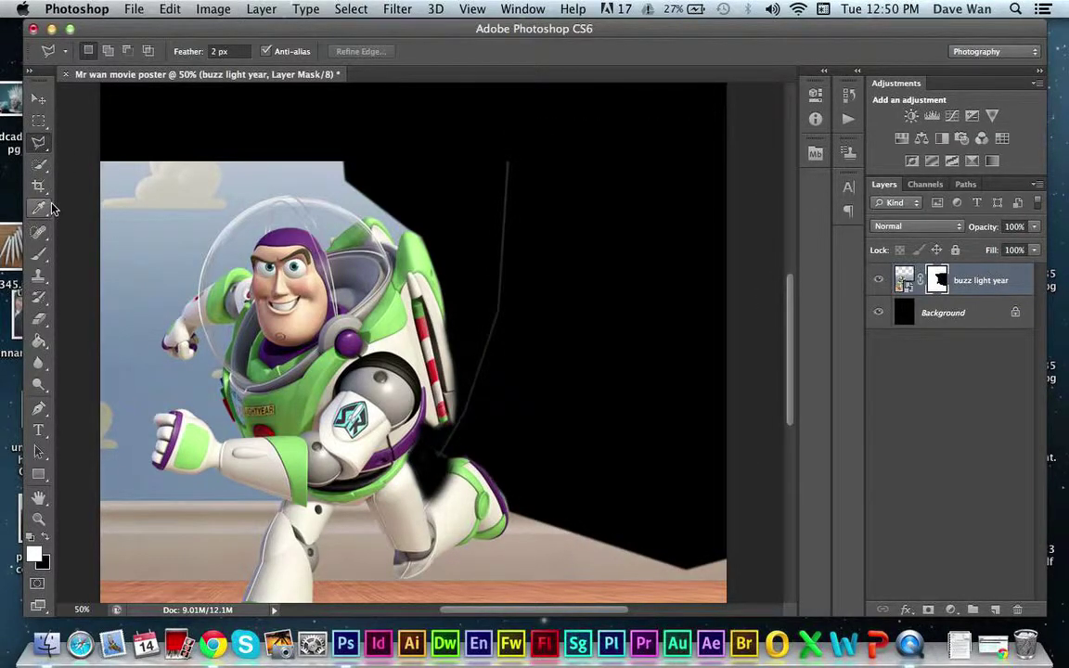
# Paint black on the mask with the Brush tool over the thin leftover line running from the rear leg up behind the backpack
pyautogui.click(38, 253)
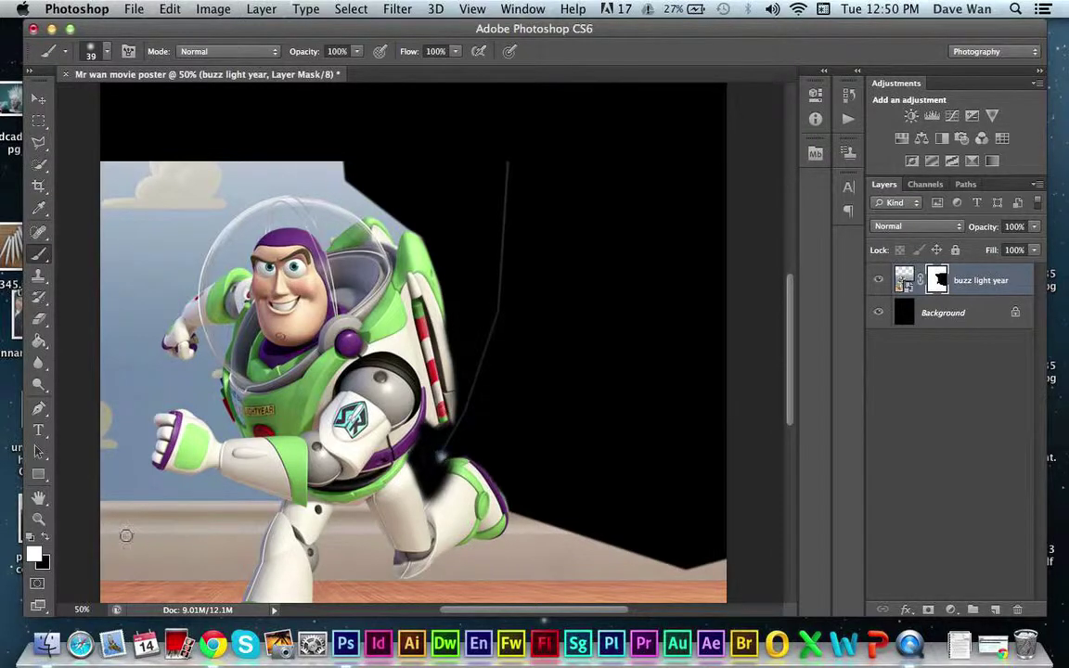
pyautogui.press('x')
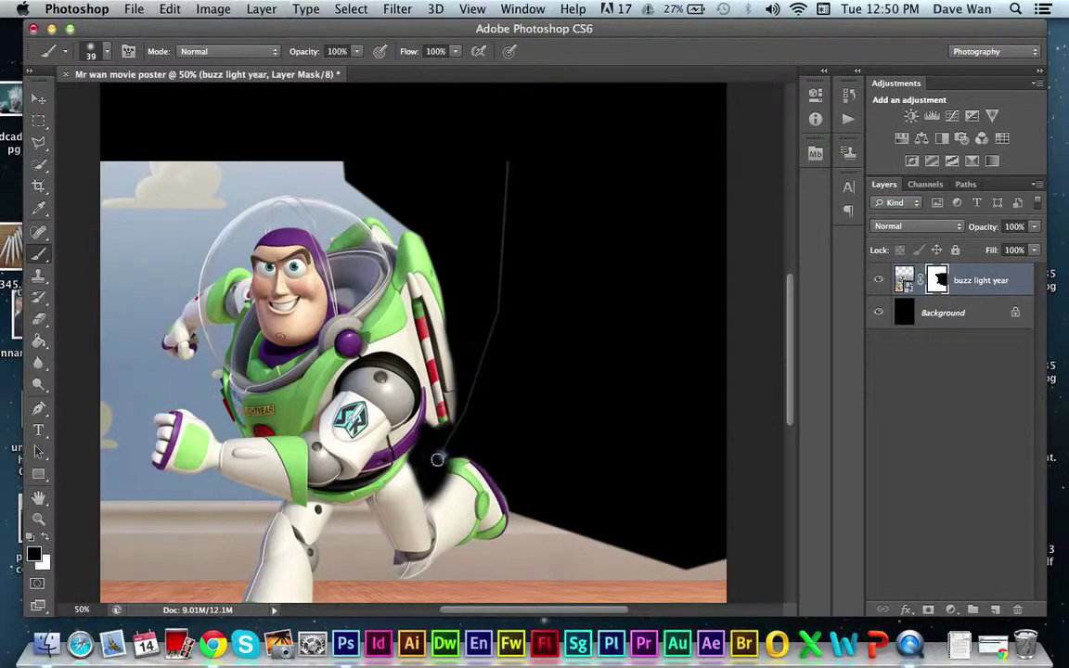
pyautogui.moveTo(438, 460)
pyautogui.mouseDown()
pyautogui.moveTo(499, 332)
pyautogui.moveTo(482, 346)
pyautogui.moveTo(511, 215)
pyautogui.mouseUp()
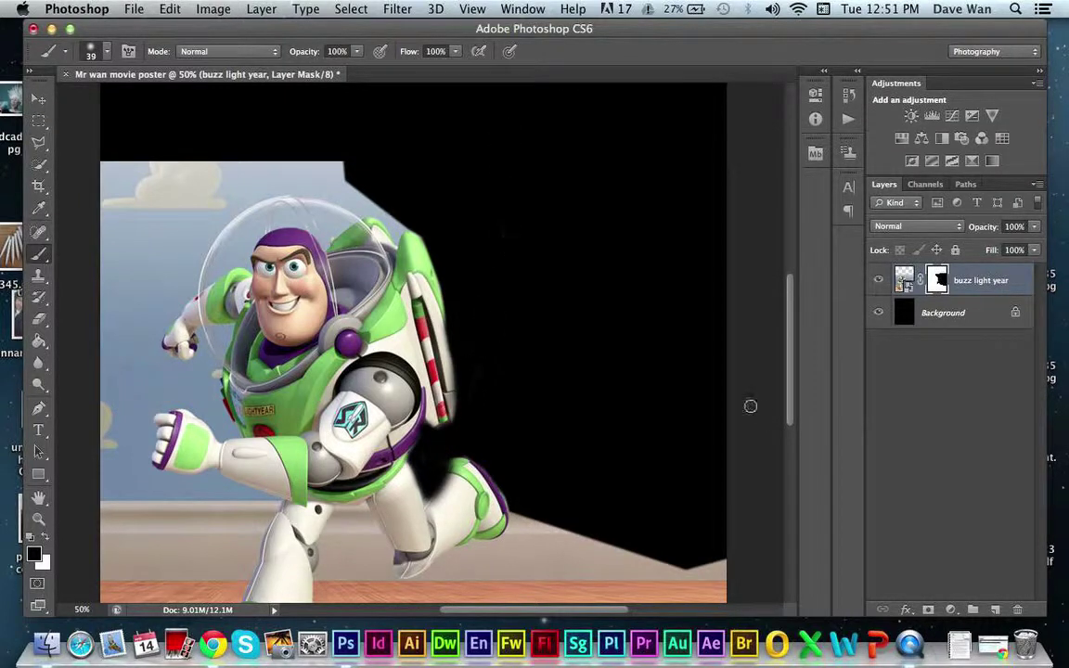
# Outline the floor, baseboard and Toy Story 3 logo area beneath the rear leg with the Polygonal Lasso, fill it with black on the mask, and deselect
pyautogui.press('super+minus')
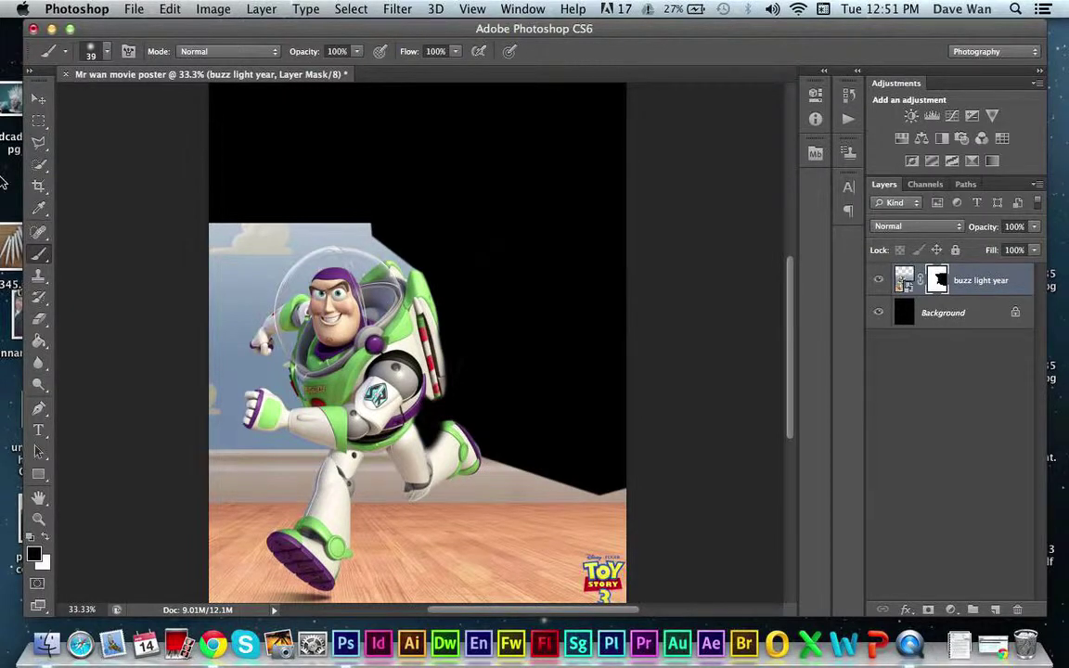
pyautogui.click(39, 142)
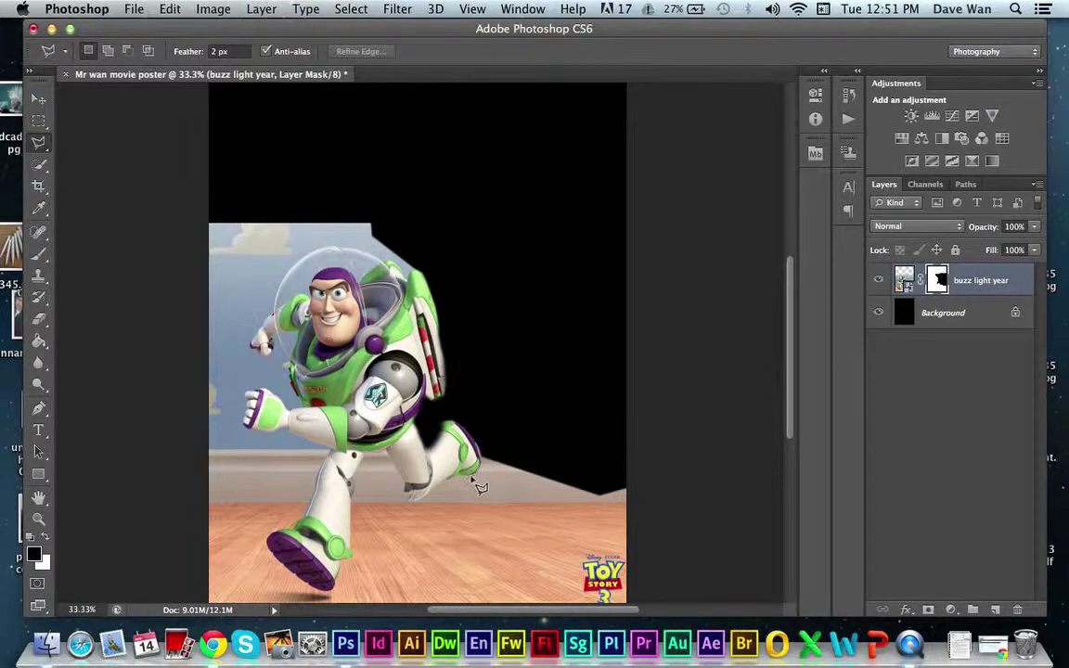
pyautogui.click(418, 503)
pyautogui.click(379, 565)
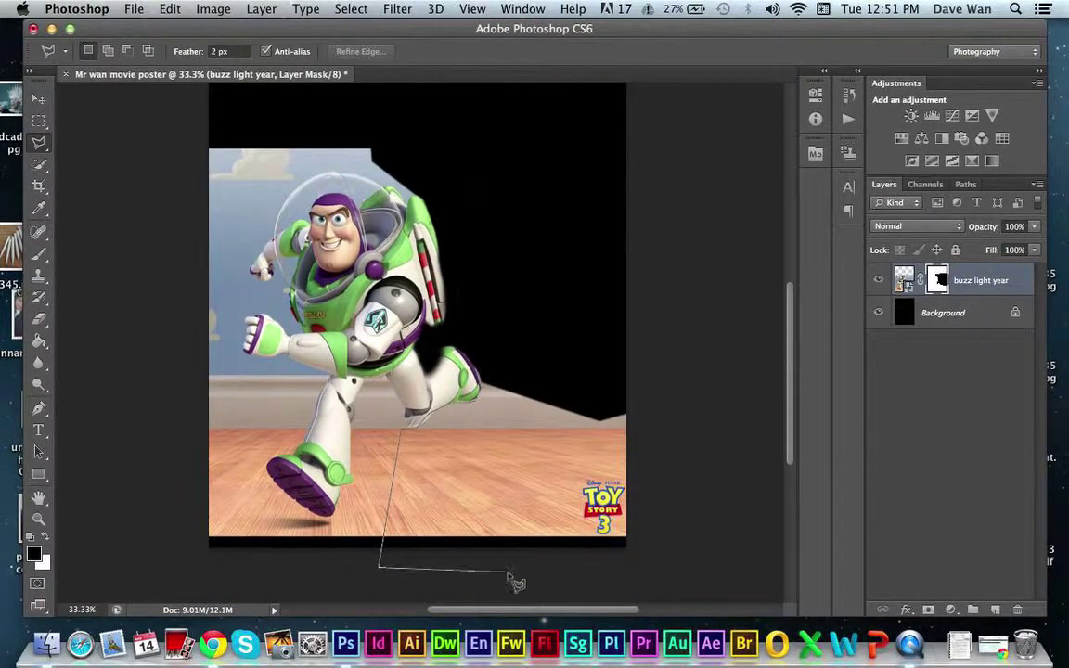
pyautogui.click(673, 561)
pyautogui.click(706, 433)
pyautogui.click(580, 290)
pyautogui.doubleClick(518, 290)
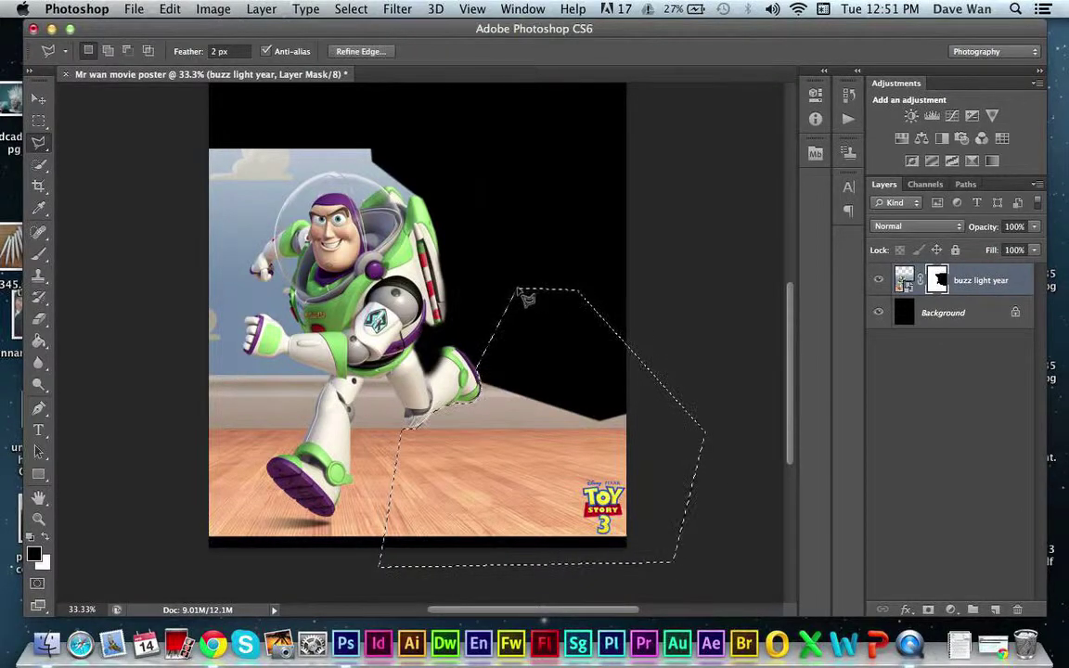
pyautogui.press('Delete')
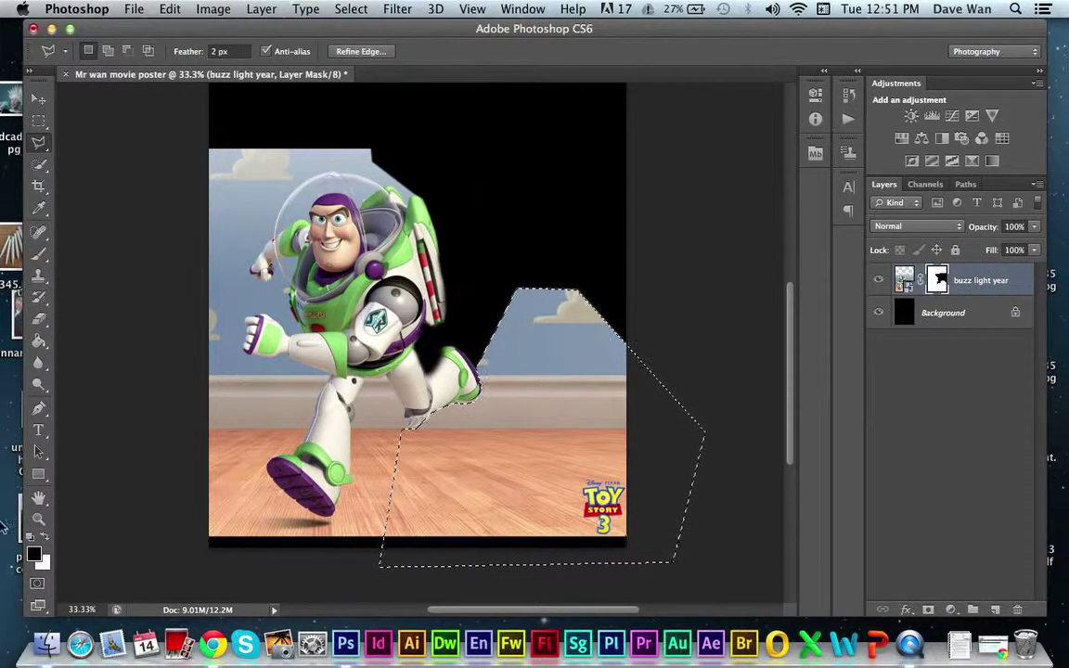
pyautogui.press('x')
pyautogui.press('Delete')
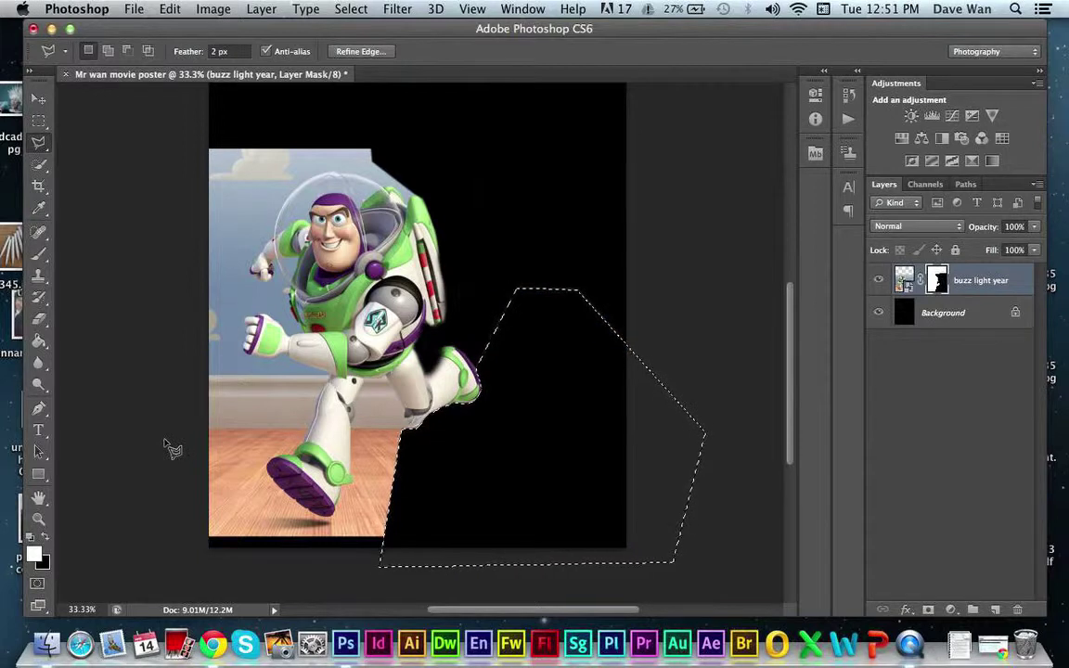
pyautogui.press('super+d')
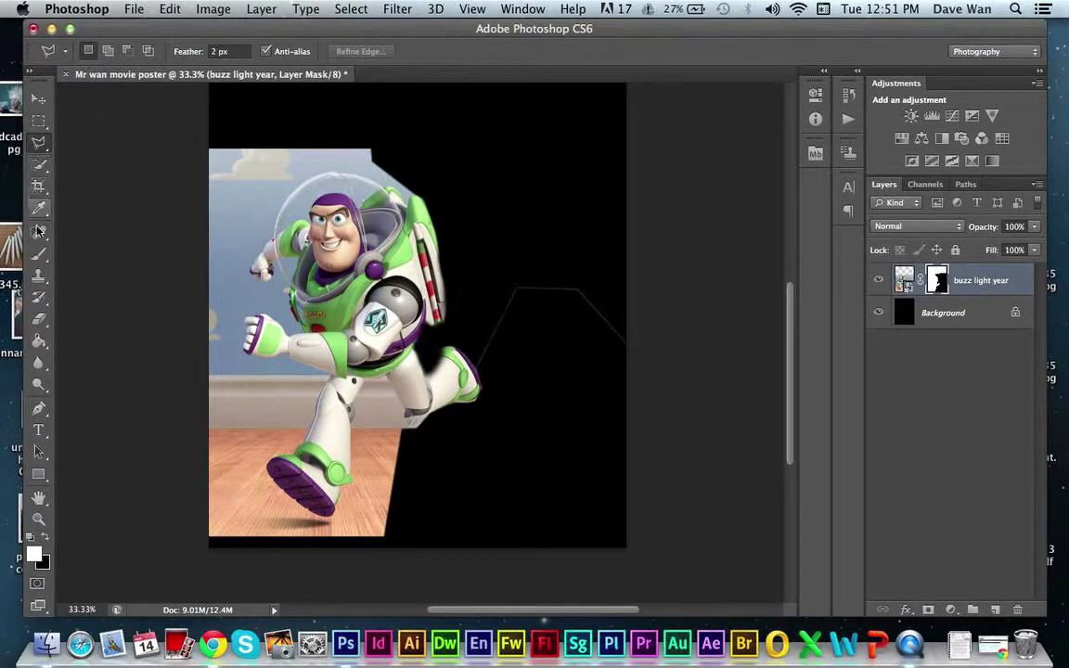
pyautogui.click(38, 253)
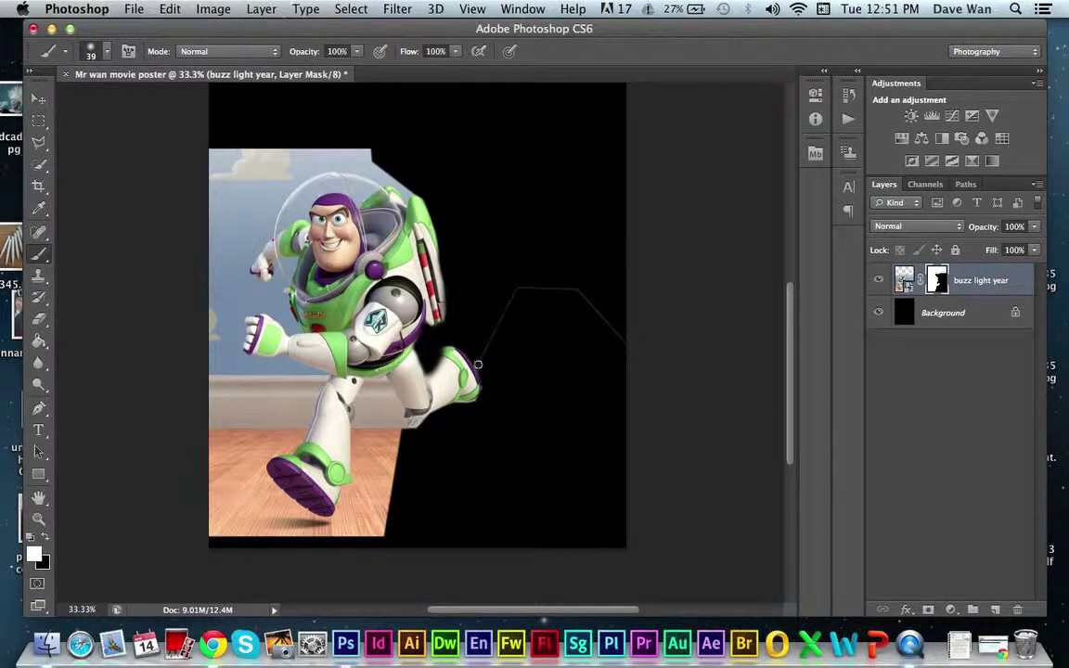
pyautogui.moveTo(483, 353); pyautogui.dragTo(492, 334)
pyautogui.press('super+z')
pyautogui.press('super+z')
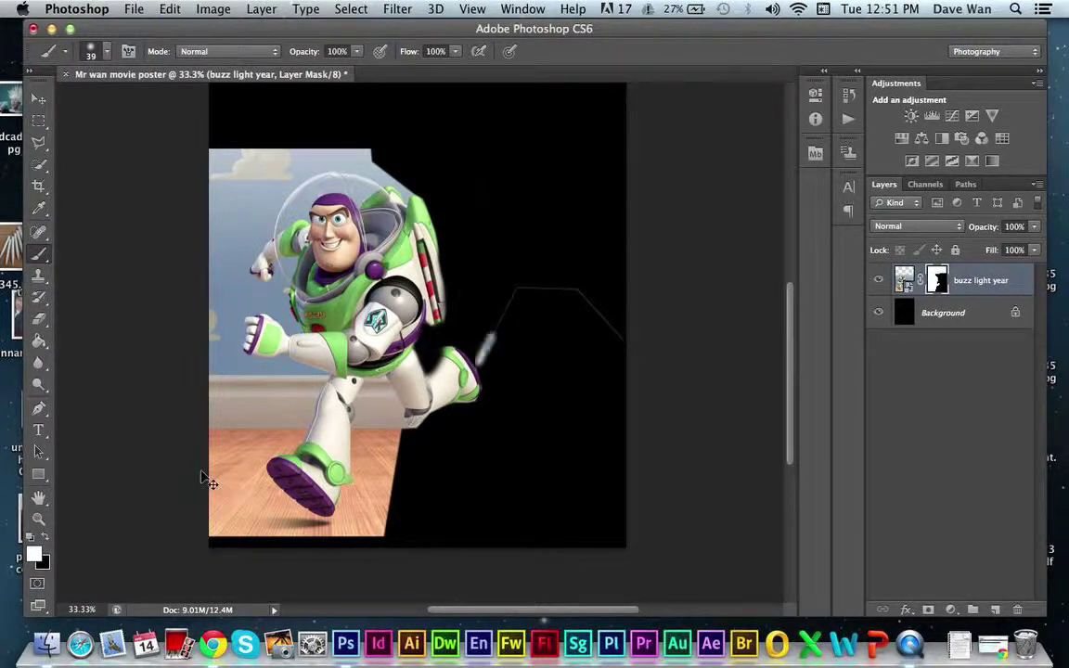
pyautogui.press('super+z')
pyautogui.press('super+z')
pyautogui.press('super+z')
pyautogui.press('super+z')
pyautogui.press('super+z')
pyautogui.press('super+z')
pyautogui.press('super+z')
pyautogui.press('super+z')
pyautogui.press('super+z')
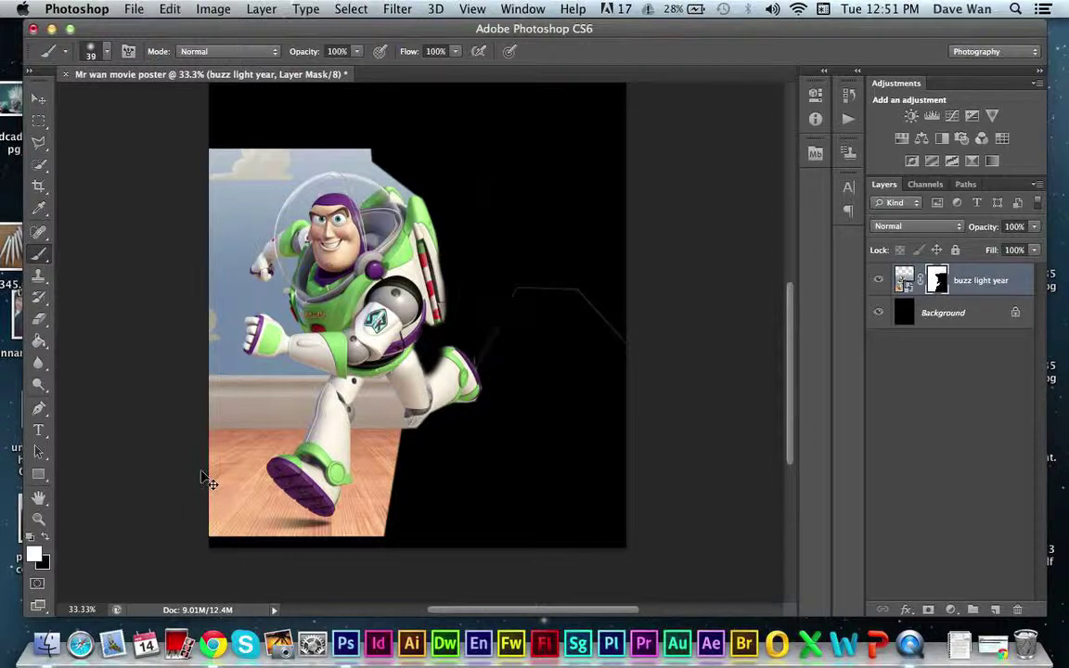
# Paint black on the mask with the Brush tool over the thin leftover outline in the empty area beyond the rear shoe
pyautogui.click(45, 539)
pyautogui.moveTo(527, 288)
pyautogui.mouseDown()
pyautogui.moveTo(578, 288)
pyautogui.moveTo(620, 341)
pyautogui.mouseUp()
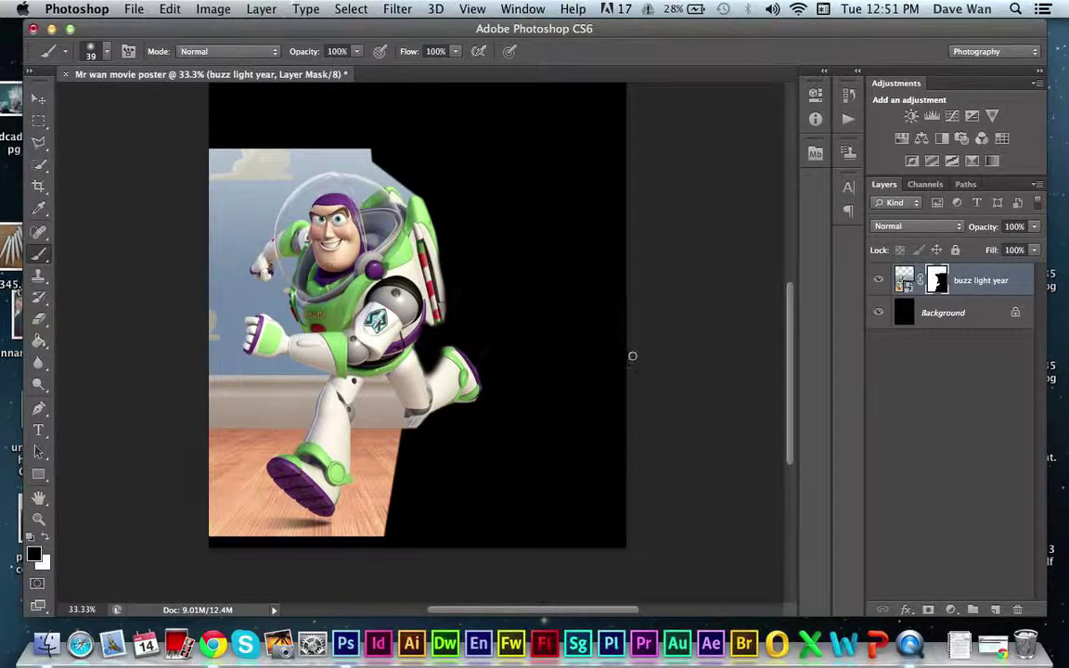
pyautogui.press('super+minus')
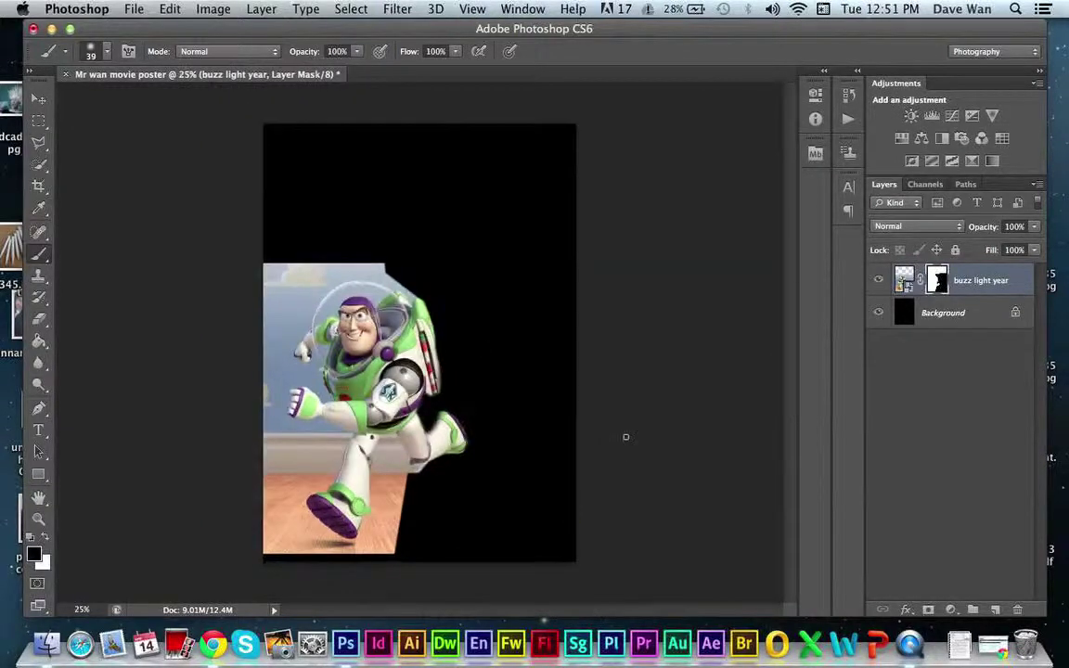